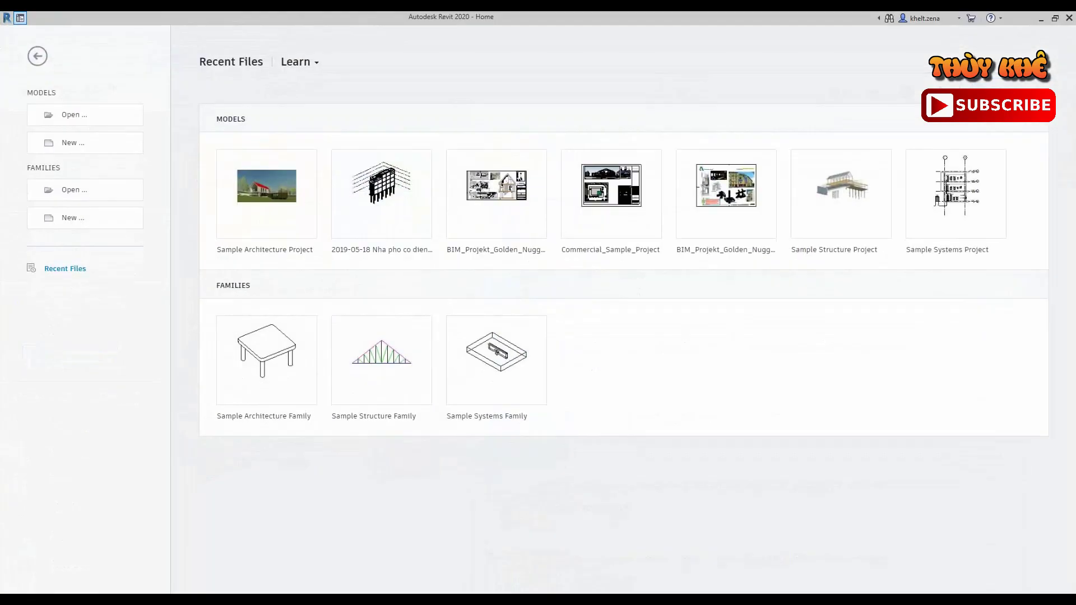
Toggle the Home screen until it is closed, then show the File menu over the empty workspace
click(20, 18)
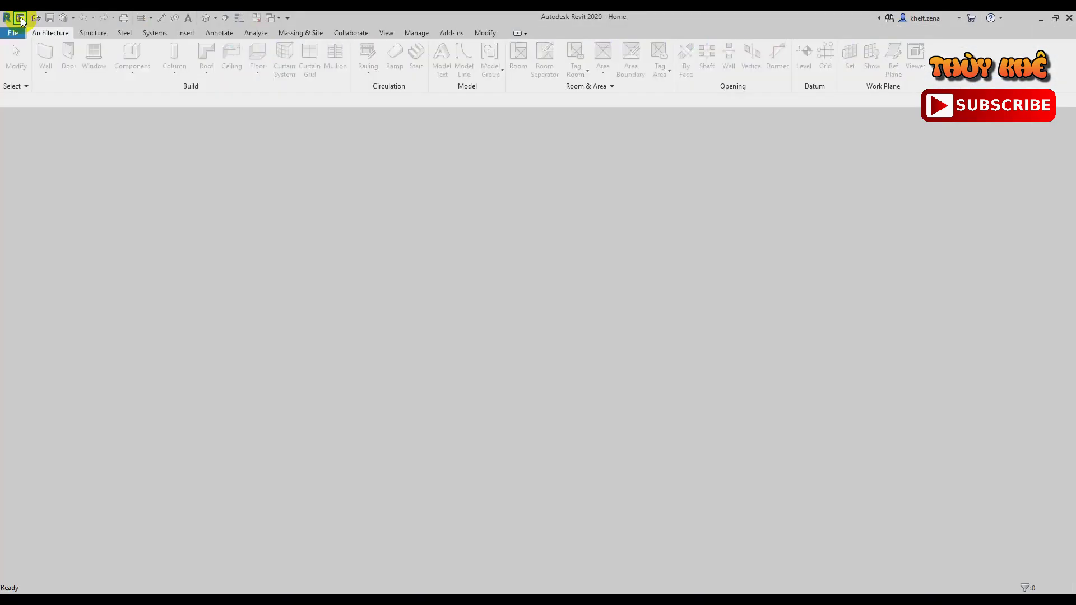
click(10, 21)
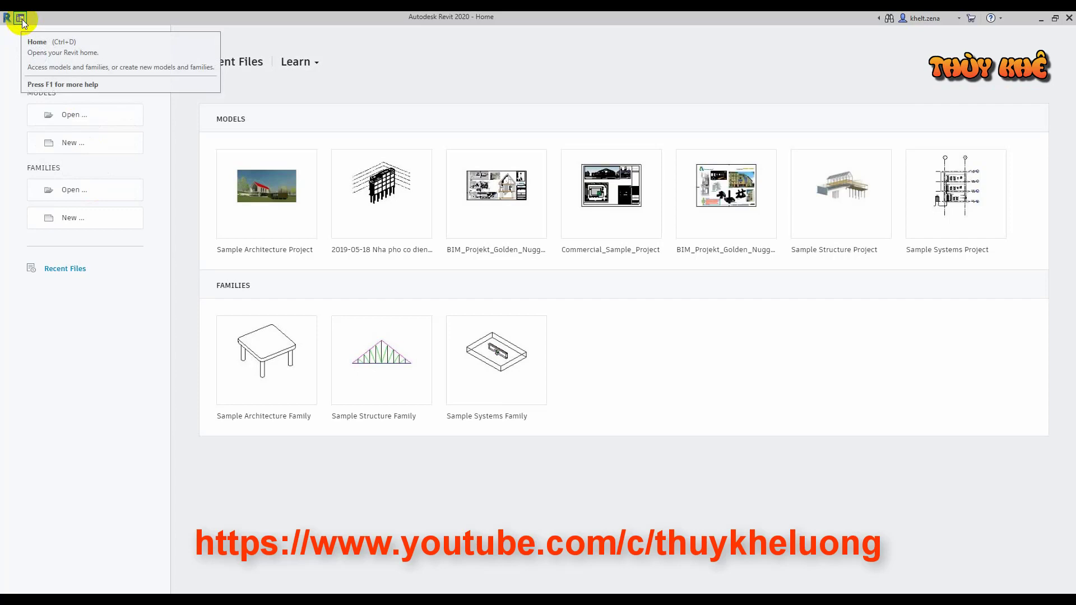
click(22, 19)
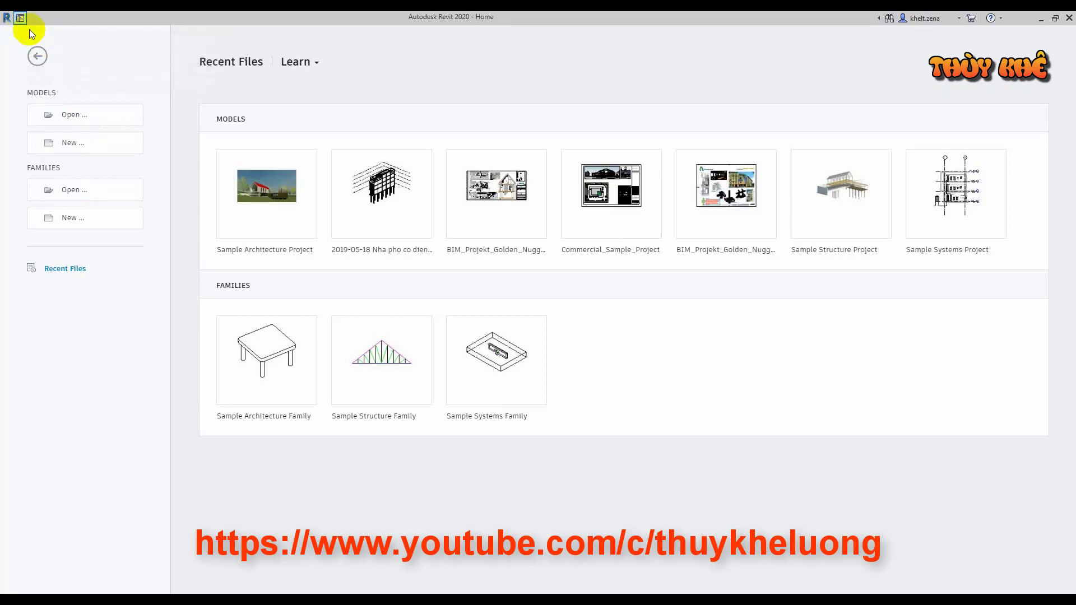
click(21, 20)
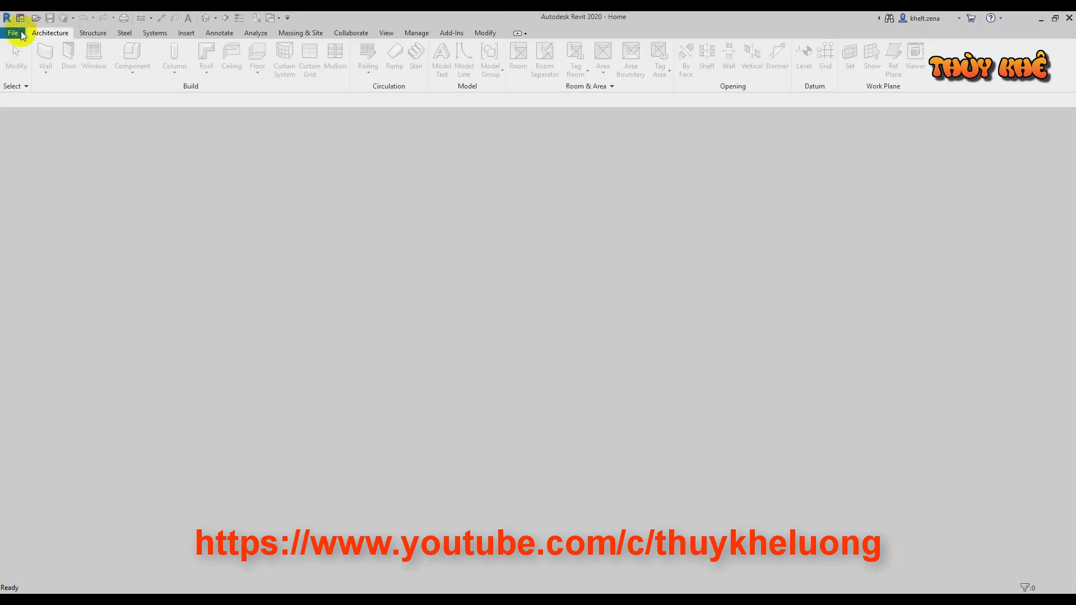
click(21, 19)
click(21, 19)
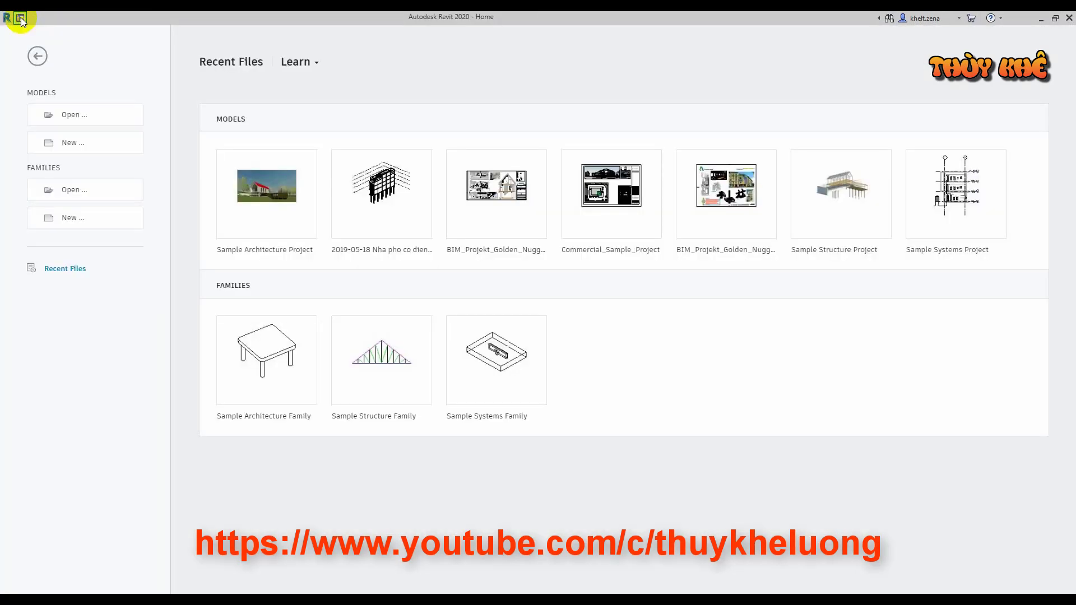
click(21, 19)
click(21, 19)
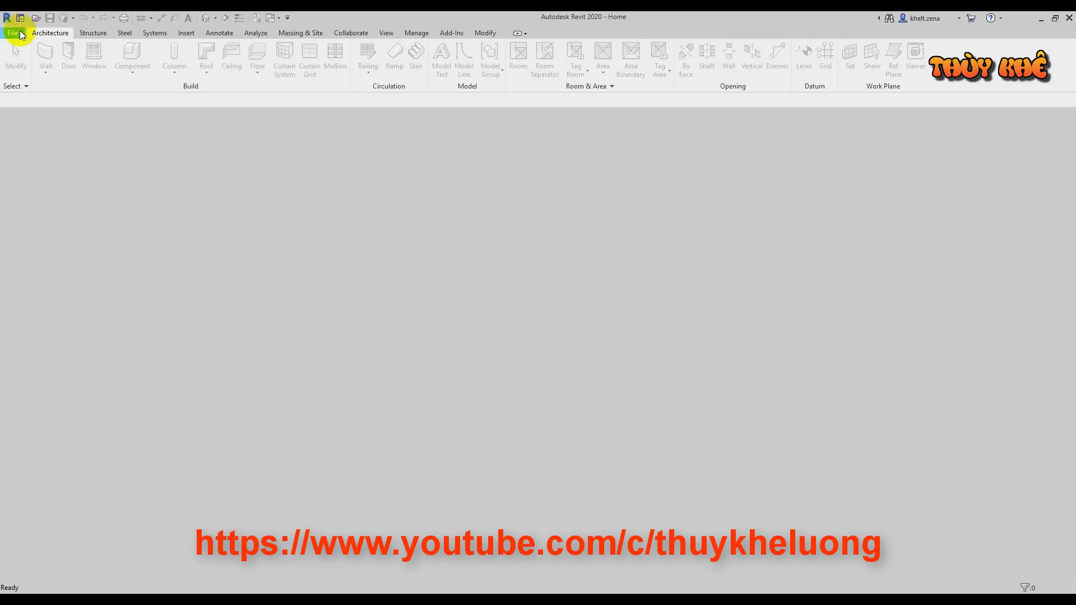
click(21, 35)
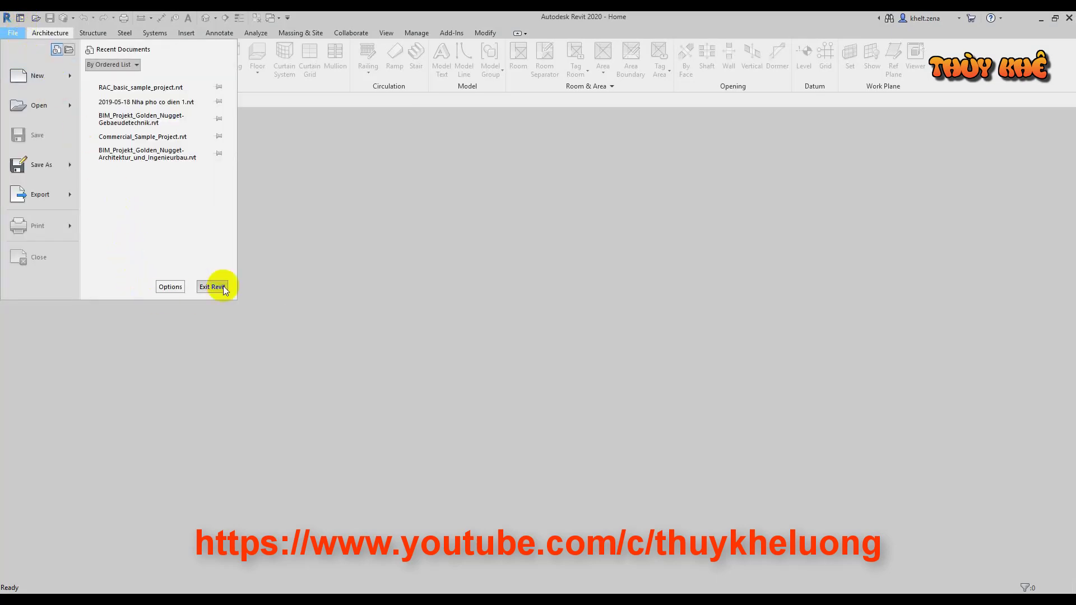
Open Revit Options at the File Locations page, passing through User Interface
click(176, 287)
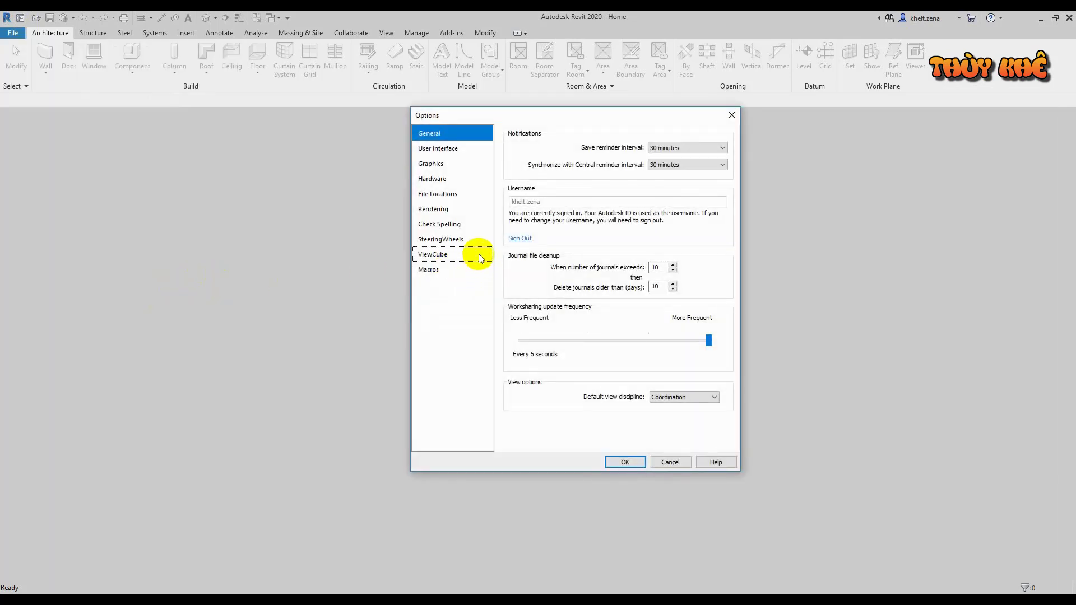
click(454, 150)
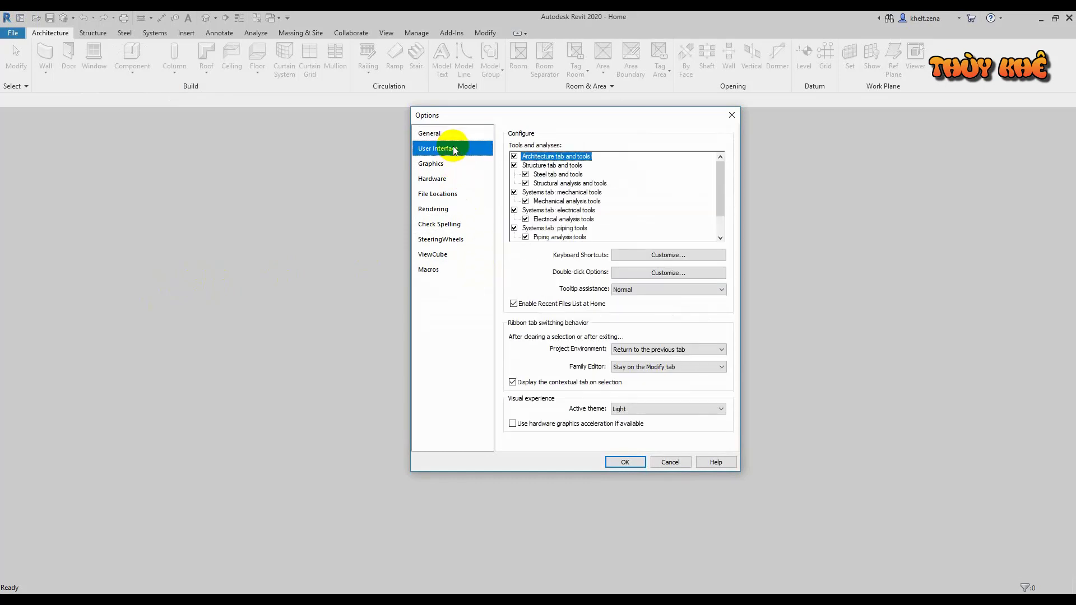
click(448, 196)
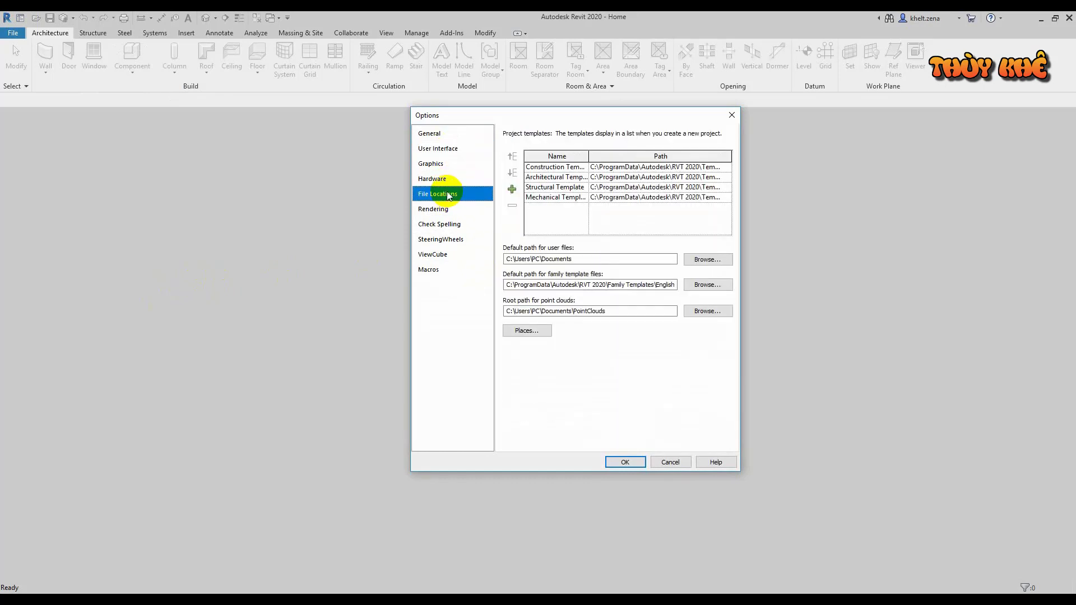
Remove the Construction, Structural and Mechanical templates from the project template list
click(571, 167)
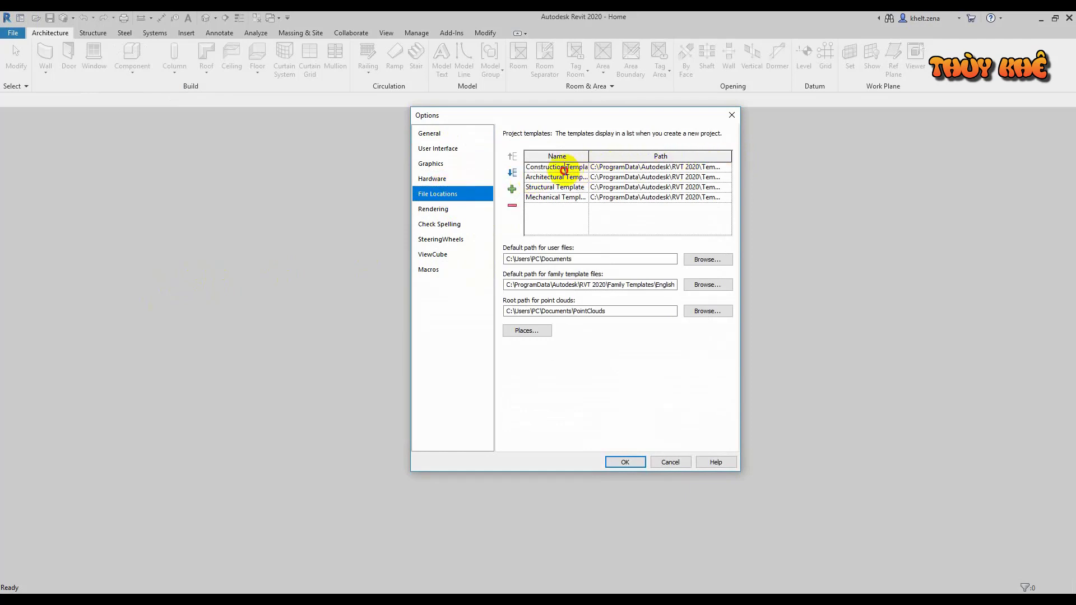
click(607, 169)
drag(608, 173, 770, 179)
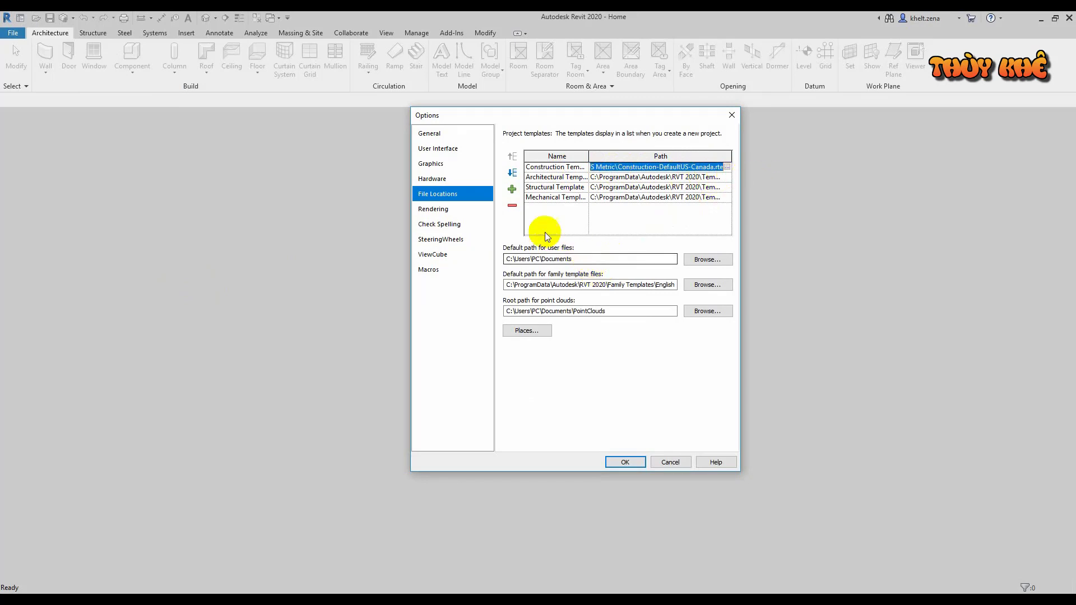
click(512, 205)
click(575, 178)
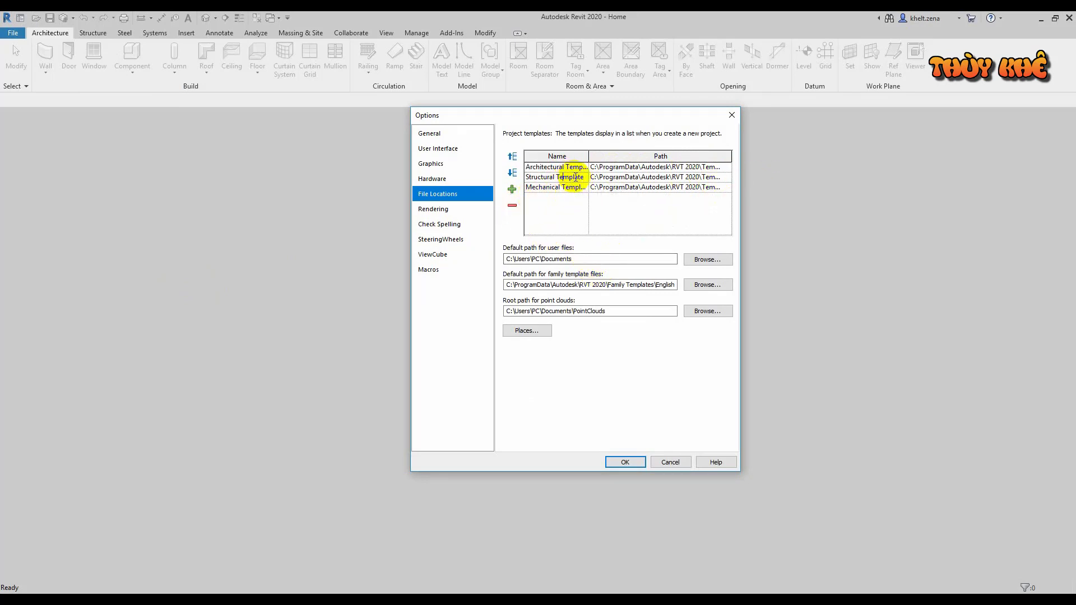
click(512, 206)
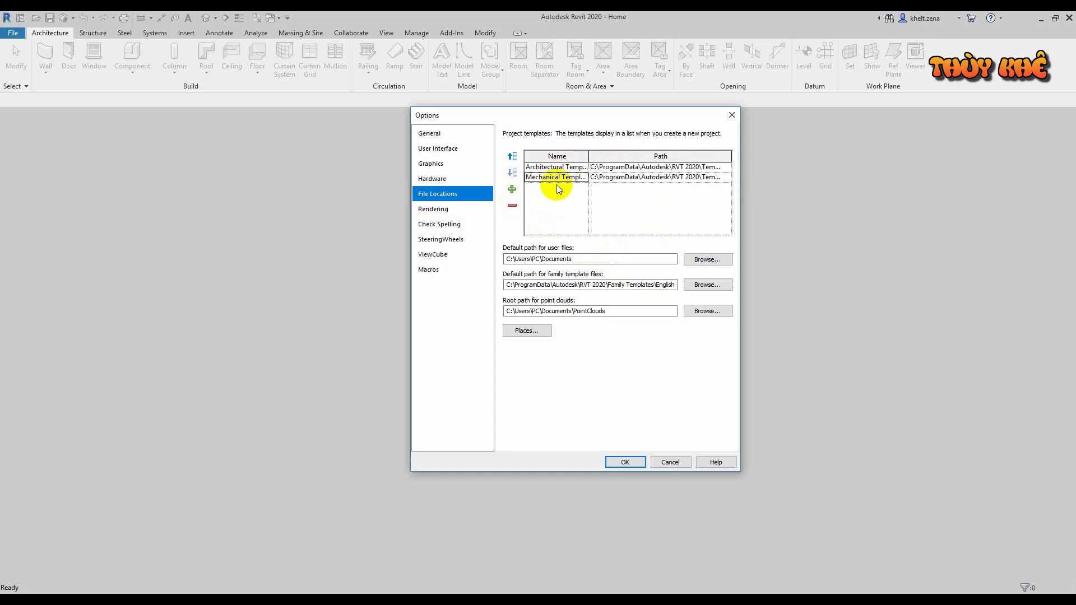
click(513, 206)
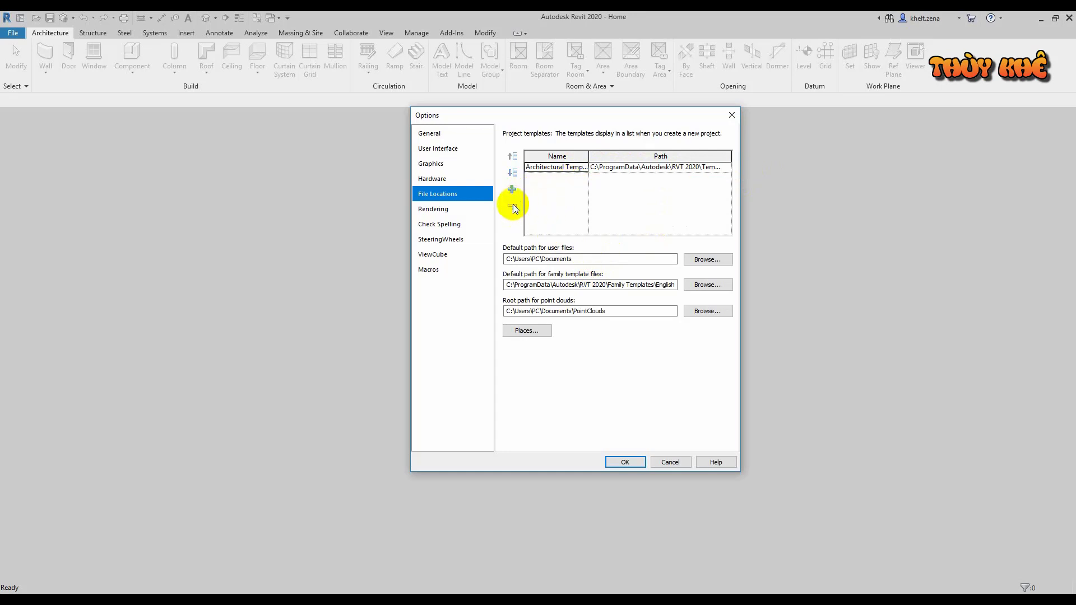
Inspect the Architectural Template path and browse for a replacement template file
click(637, 178)
click(635, 177)
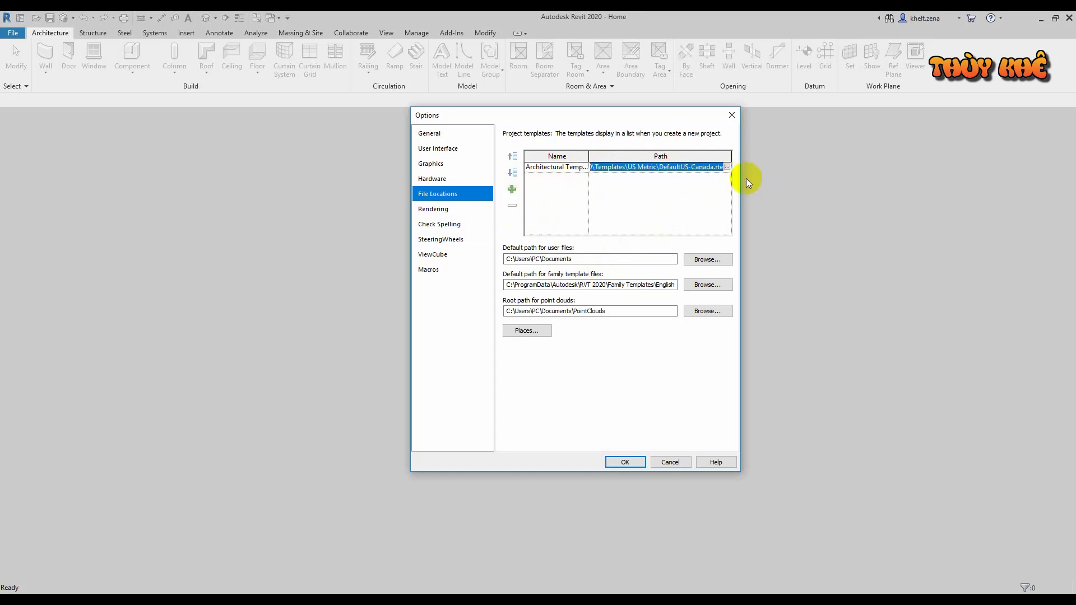
click(563, 167)
click(631, 167)
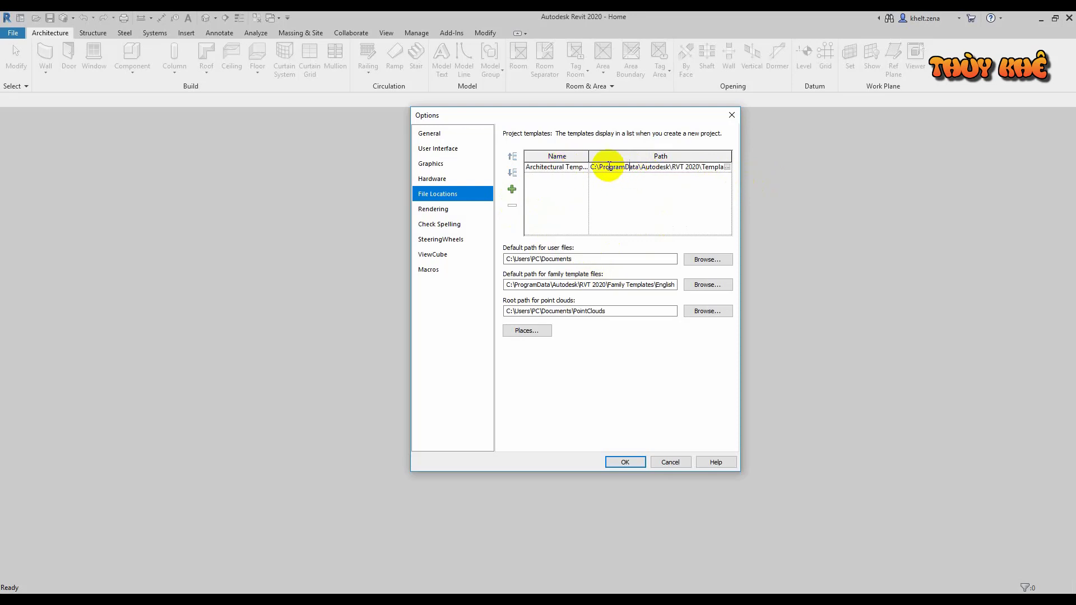
drag(609, 166, 749, 177)
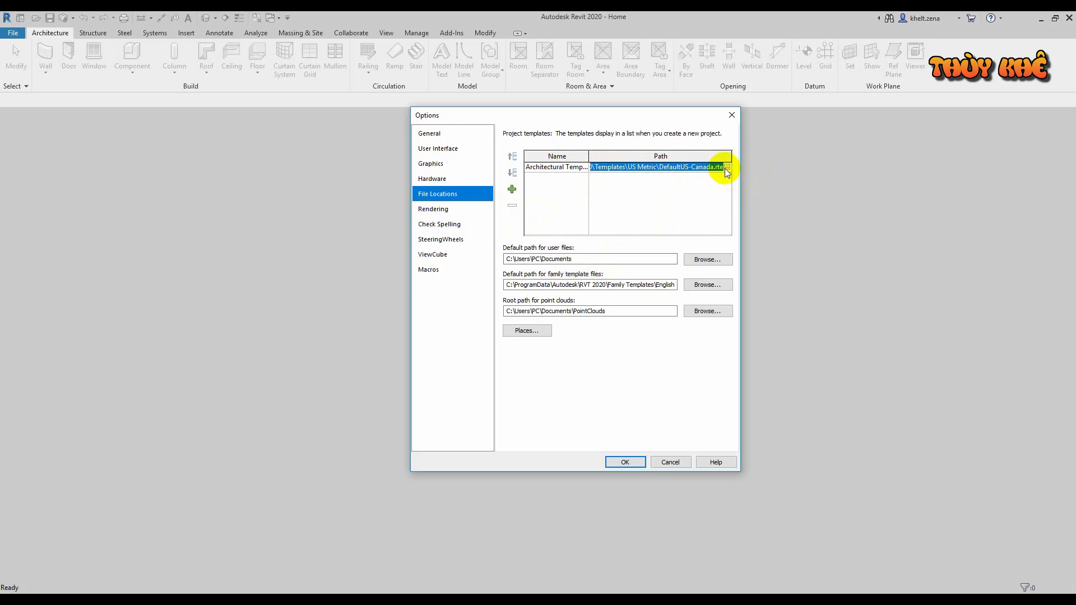
click(725, 167)
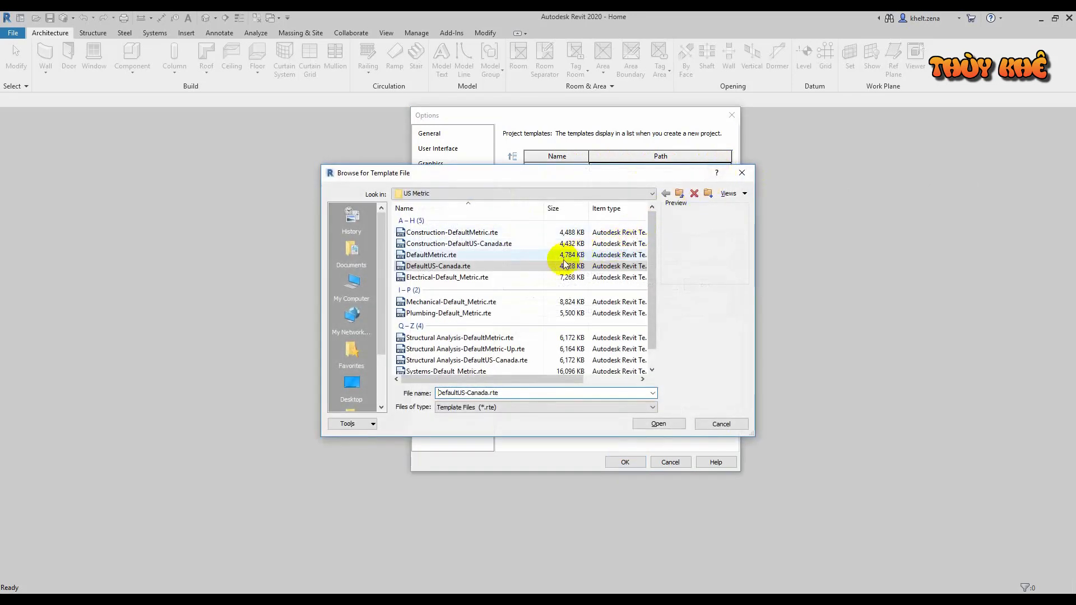
Explore the template folders up to the Autodesk folder, then cancel the file browser
click(523, 256)
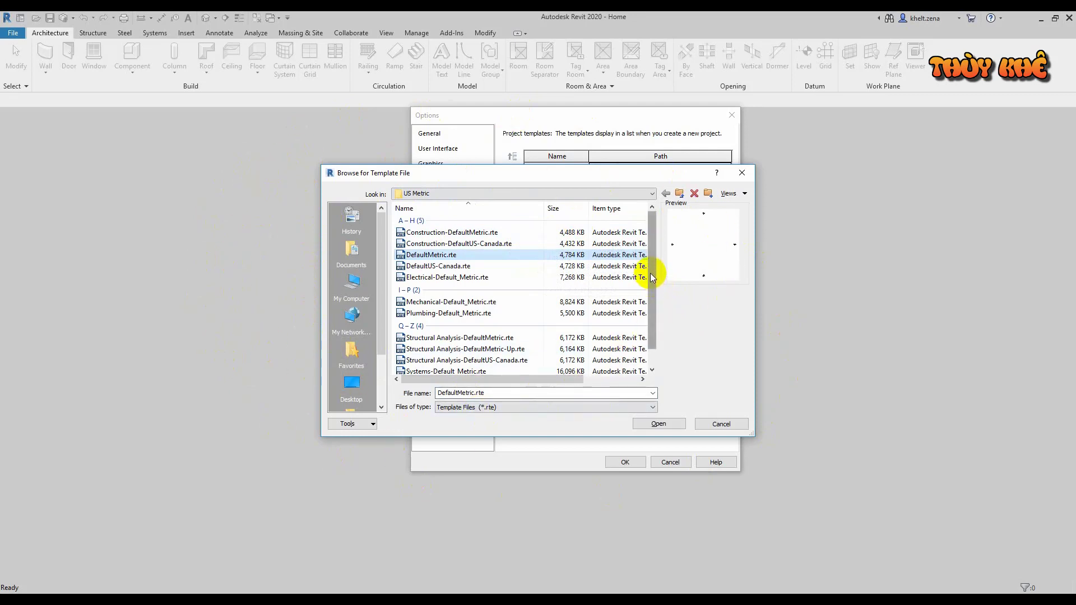
click(680, 193)
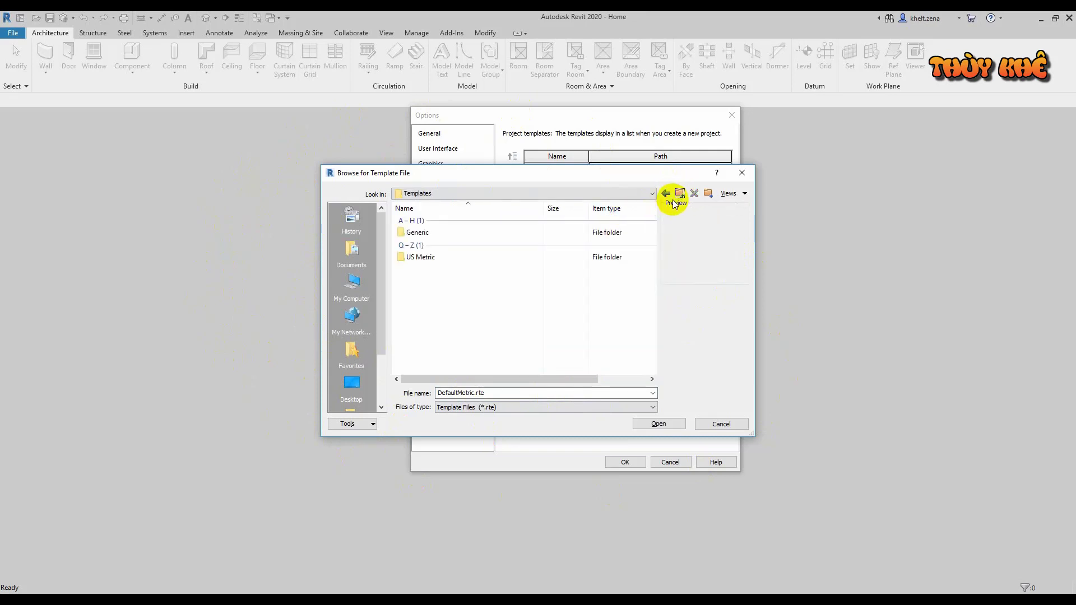
click(680, 194)
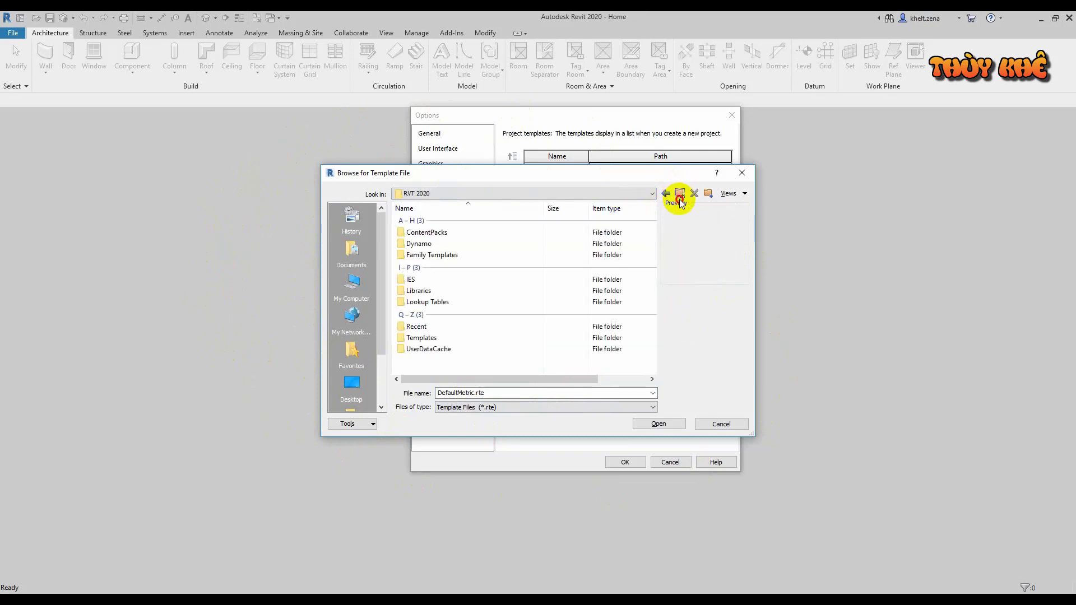
click(680, 195)
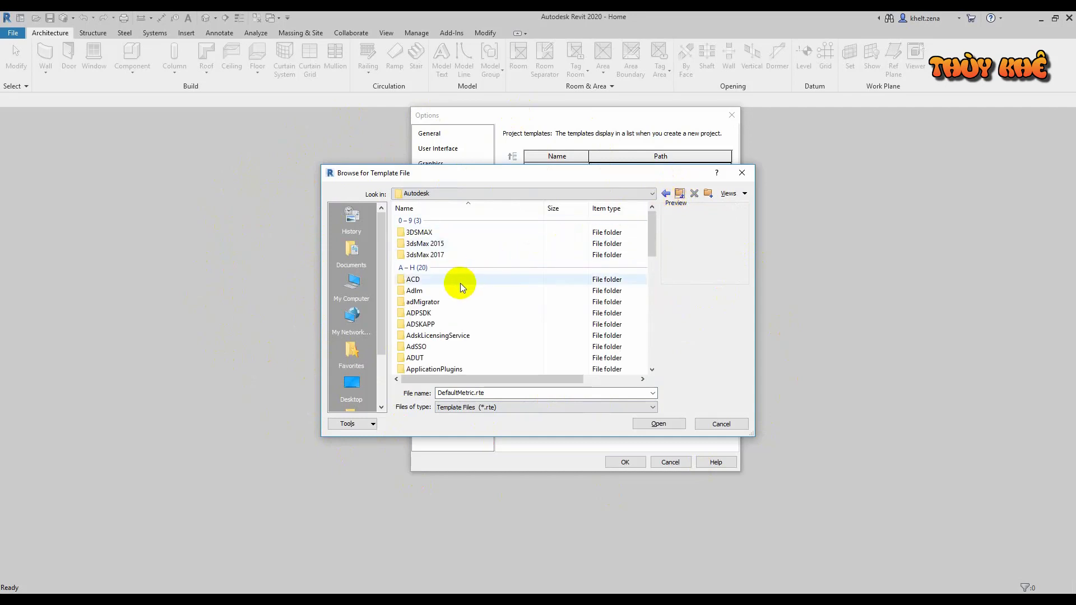
scroll(463, 274, down, 2)
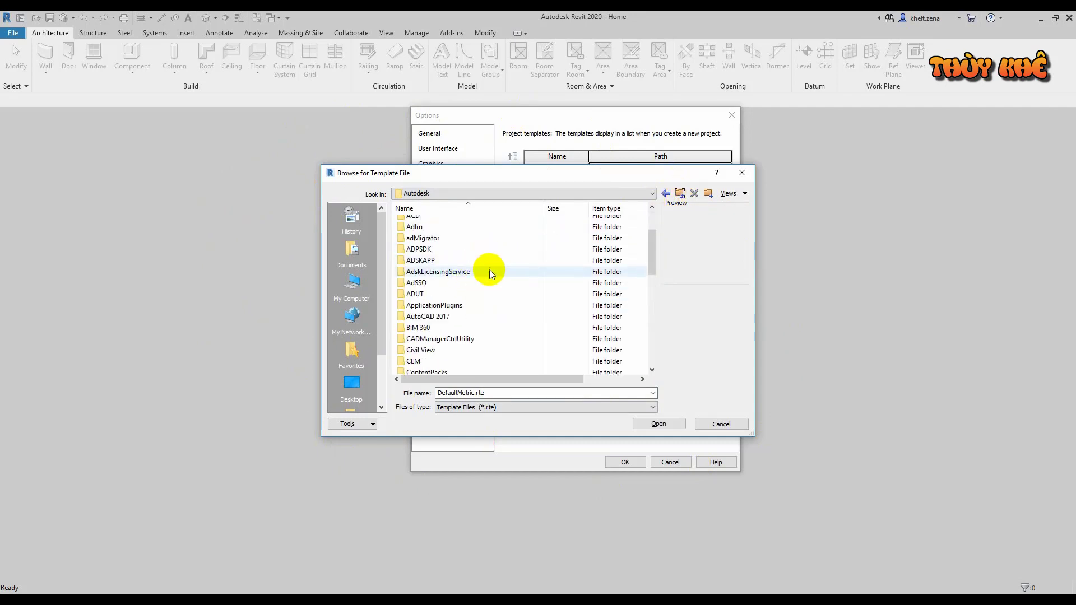
mouse_move(438, 335)
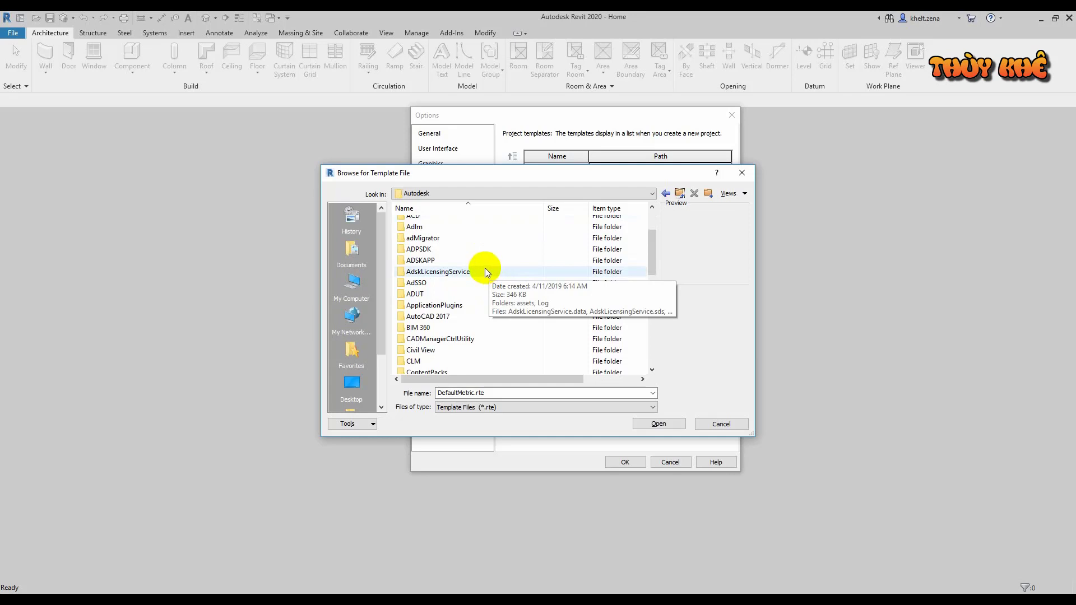
scroll(482, 267, down, 3)
scroll(482, 267, up, 4)
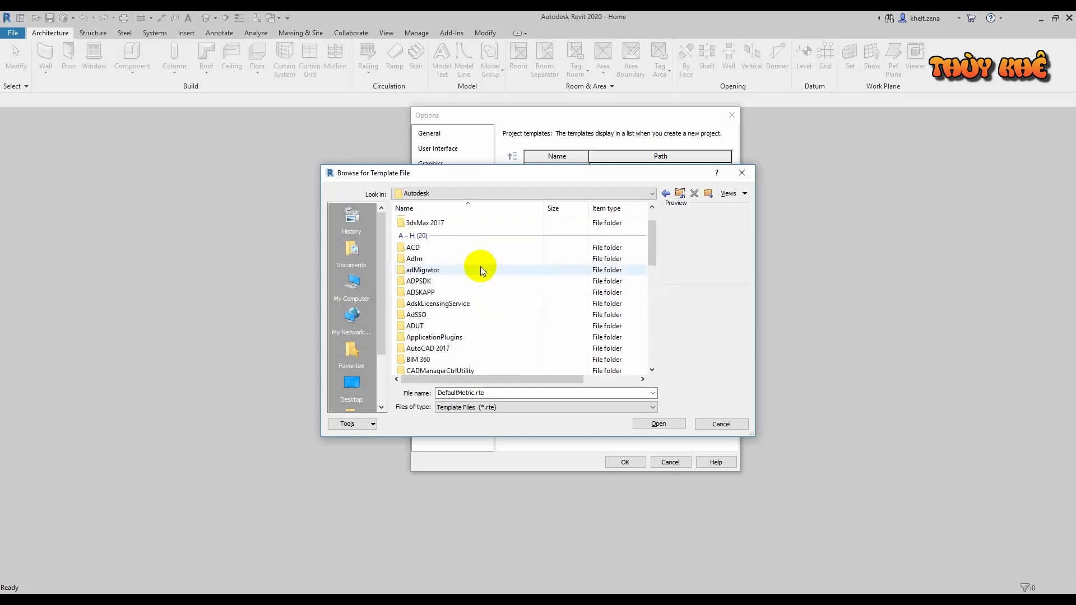
scroll(460, 241, down, 2)
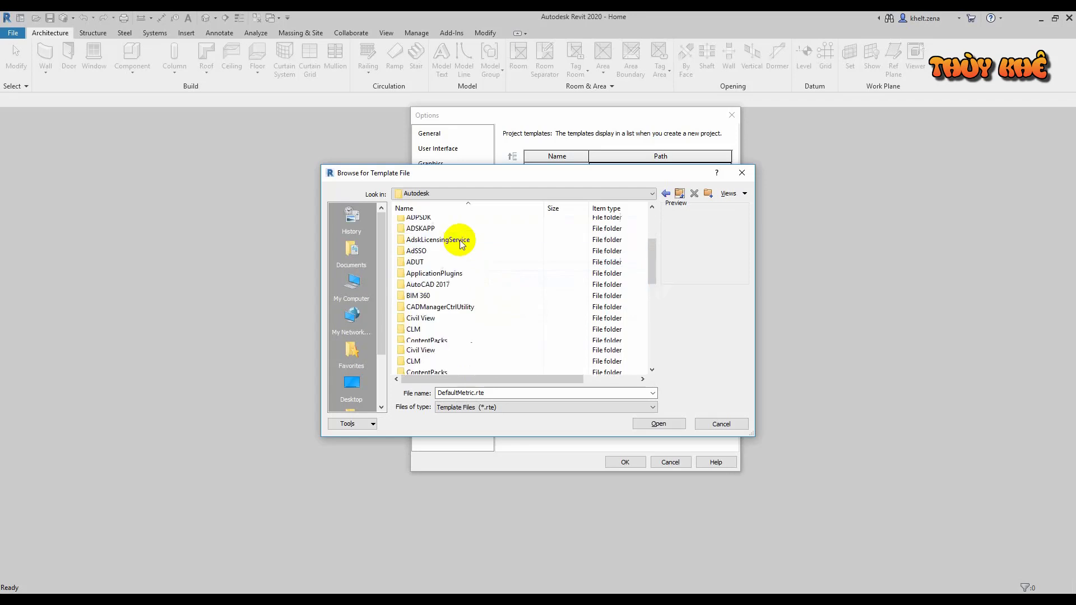
scroll(460, 249, down, 1)
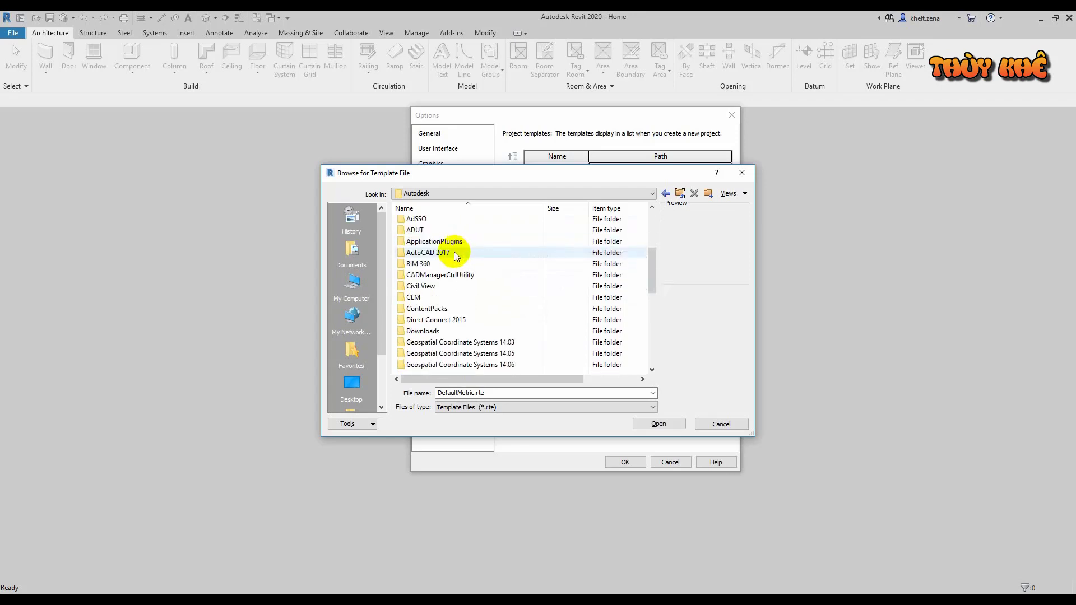
scroll(455, 255, down, 3)
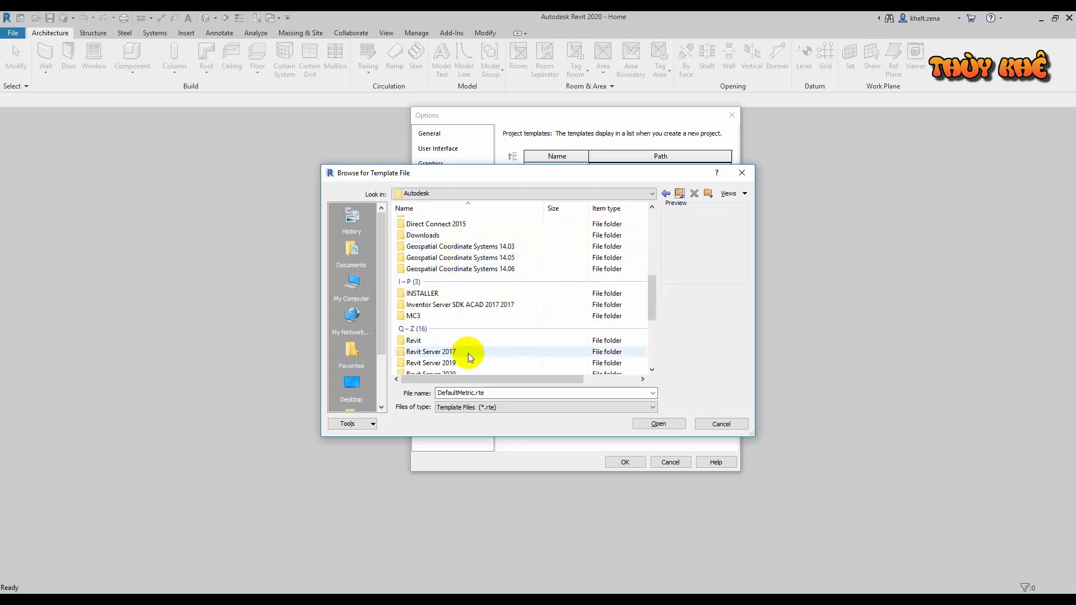
scroll(468, 350, down, 1)
scroll(472, 347, down, 3)
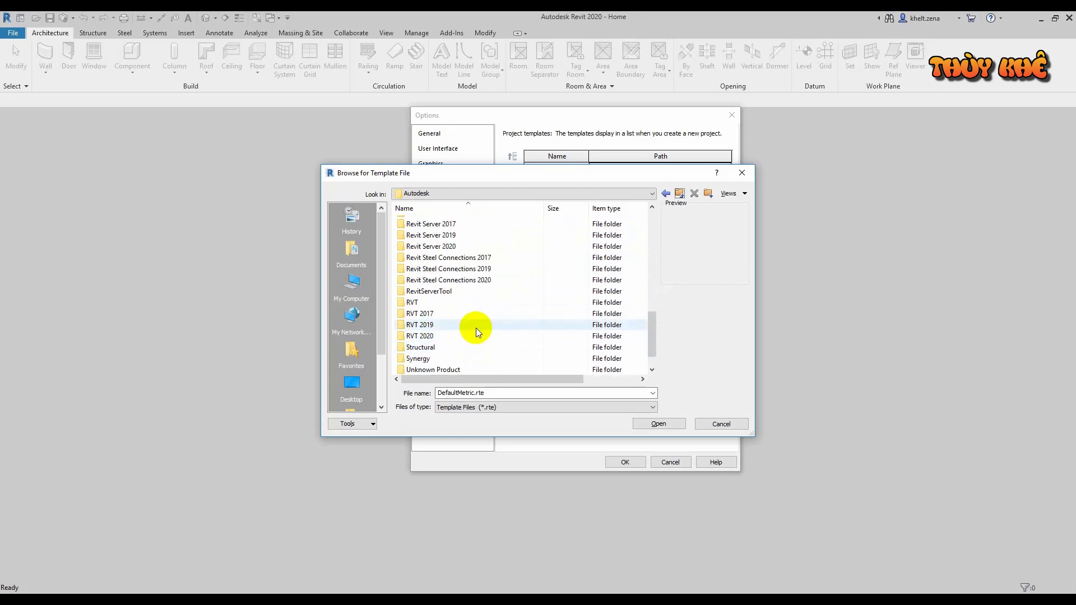
click(719, 424)
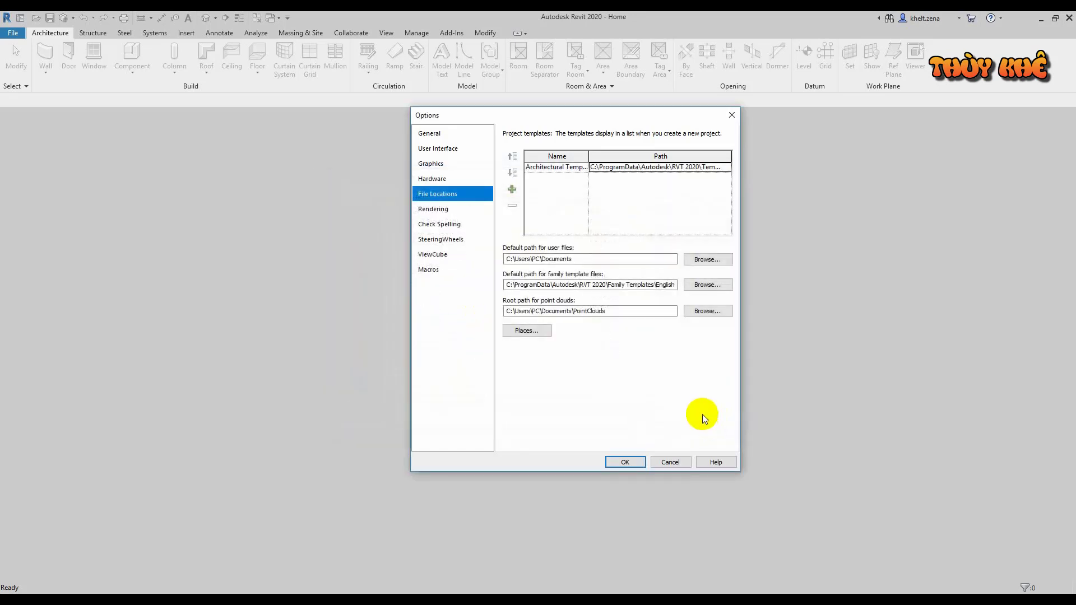
Set the Architectural Template path to DefaultMetric.rte from the US Metric folder
click(723, 167)
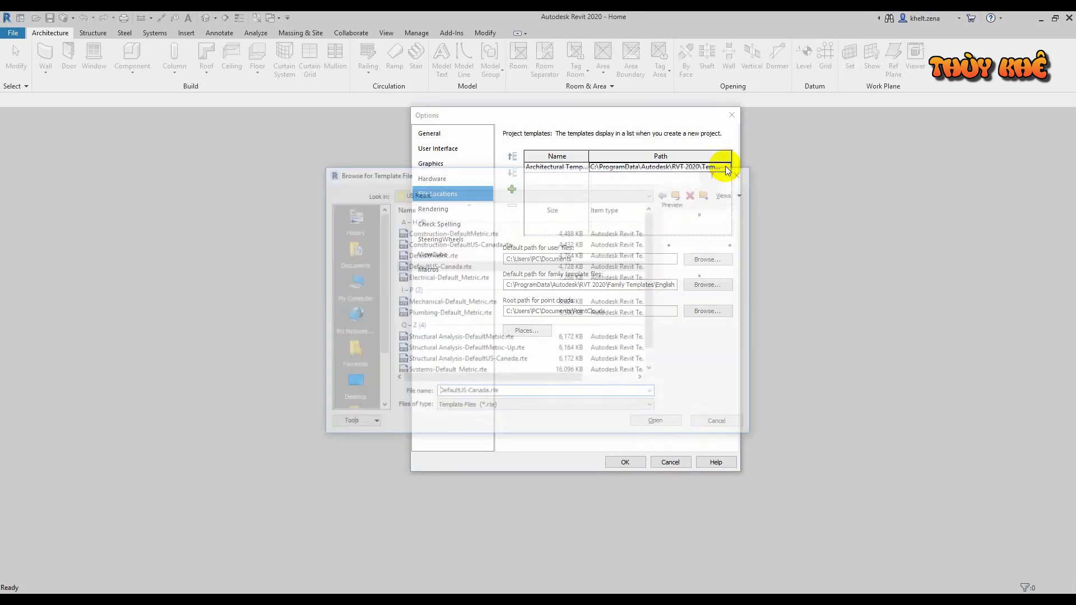
click(480, 256)
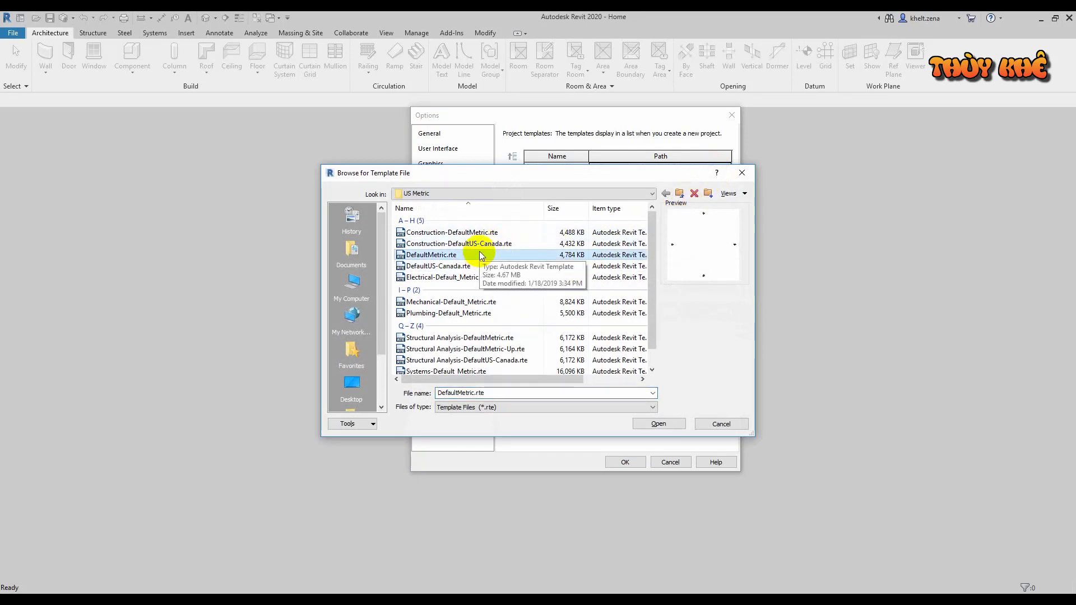
click(659, 425)
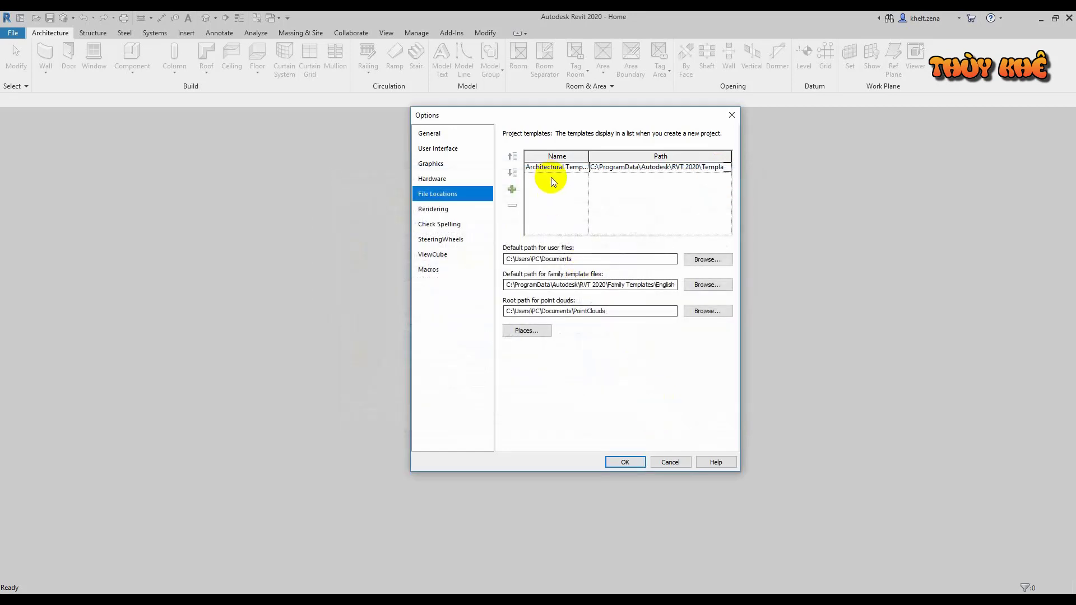
drag(588, 284, 759, 283)
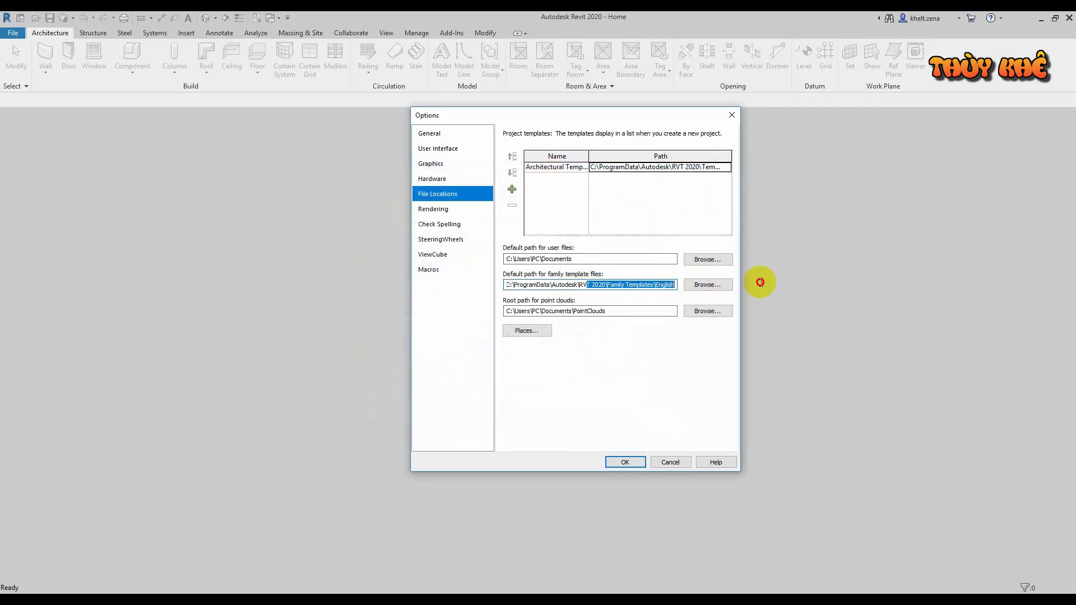
drag(561, 259, 515, 259)
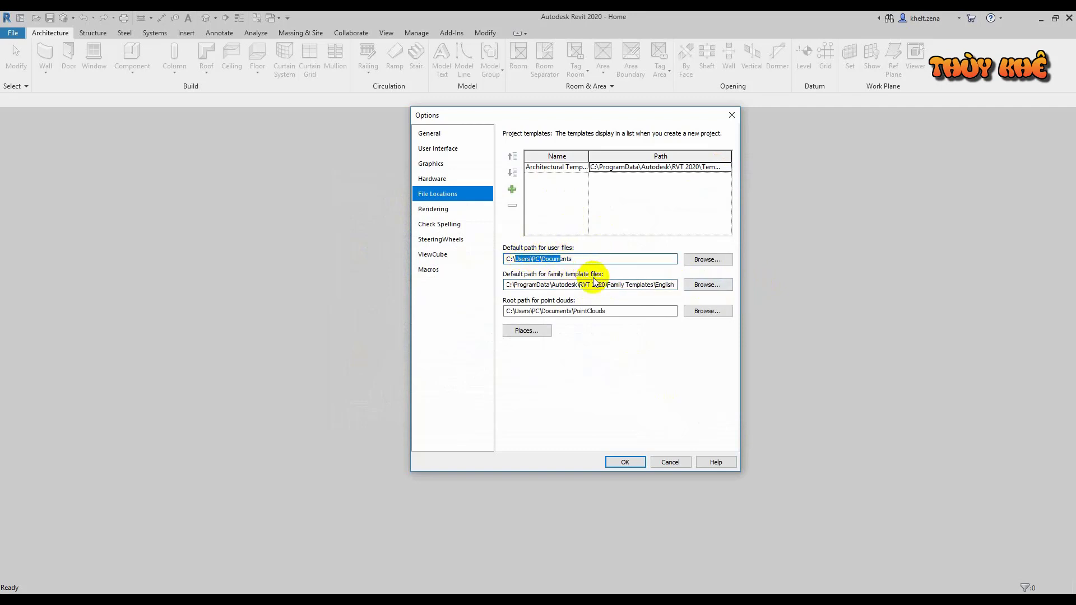
click(712, 260)
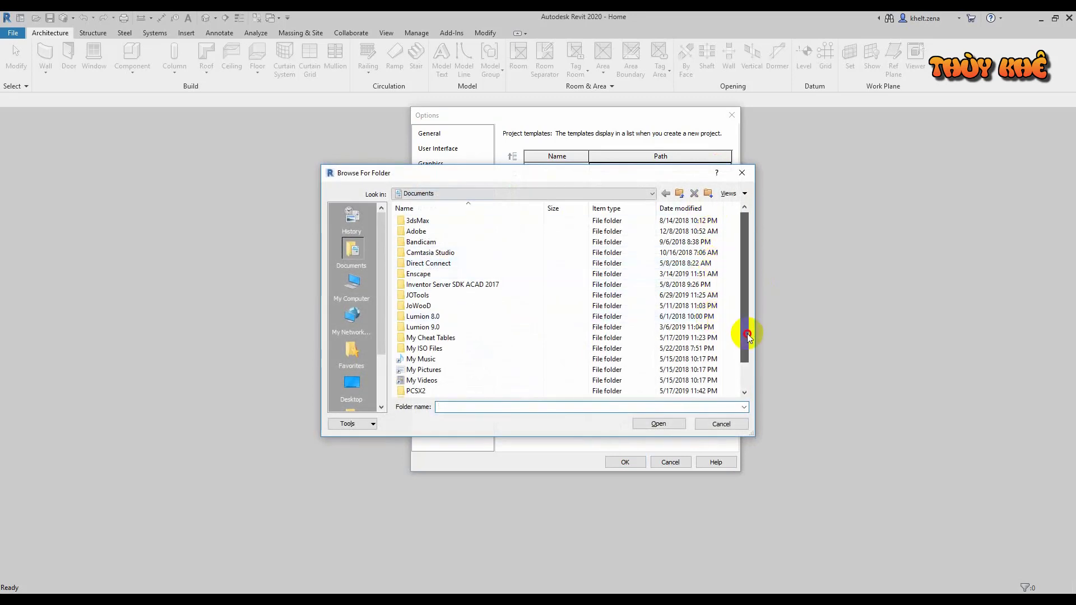
scroll(748, 334, down, 1)
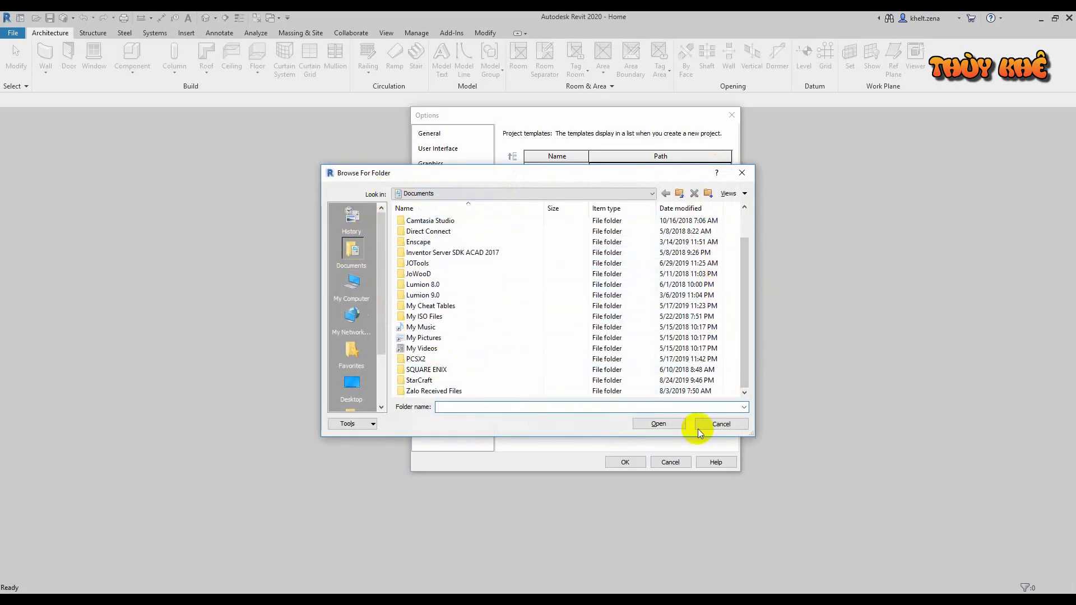
click(721, 424)
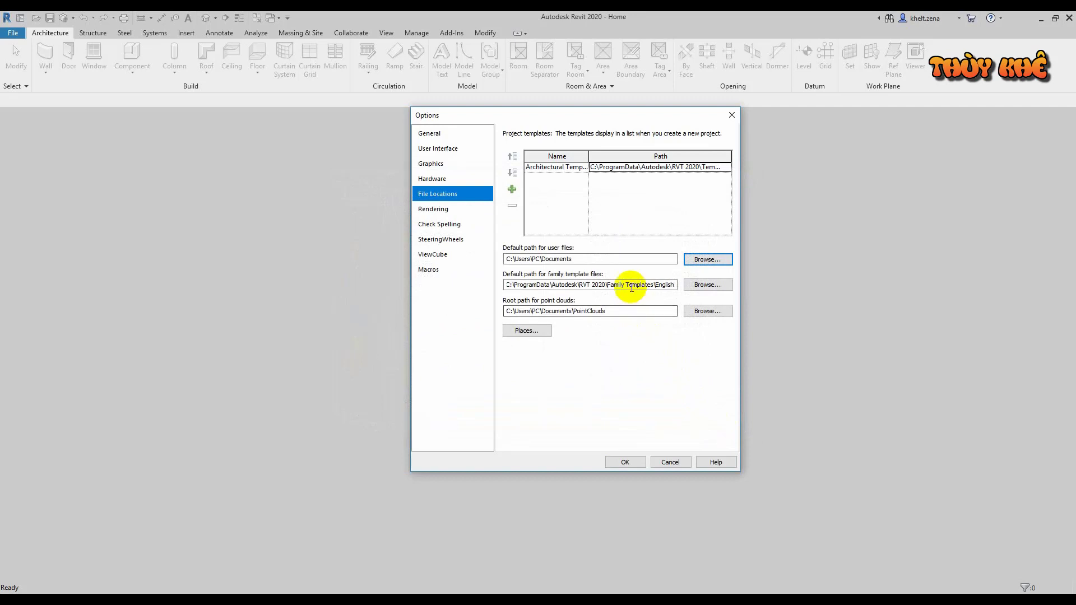
mouse_move(532, 285)
mouse_down()
mouse_move(689, 286)
mouse_move(641, 279)
mouse_up()
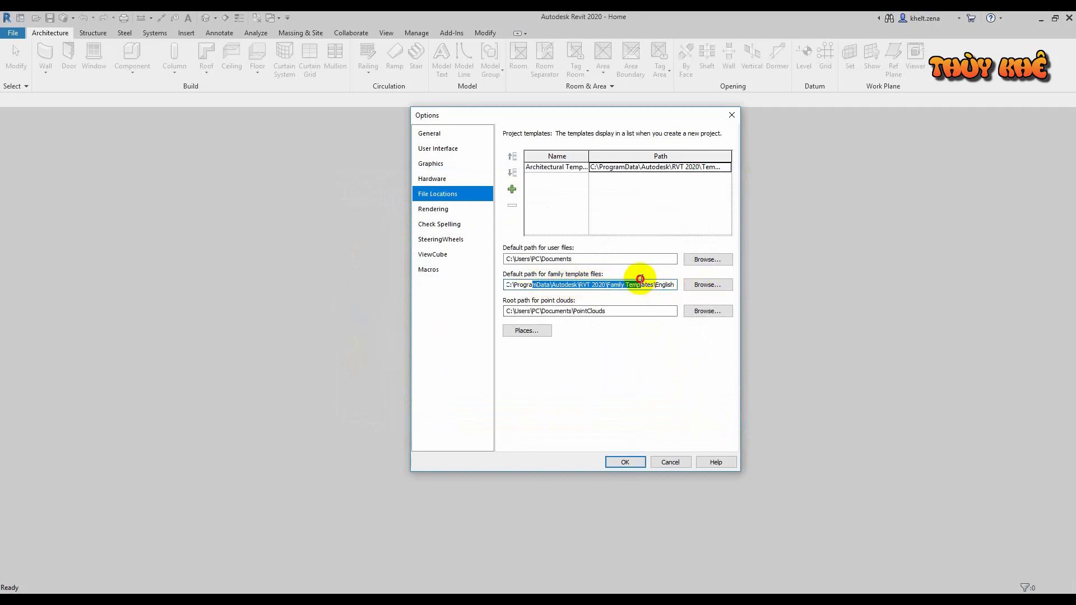
click(646, 285)
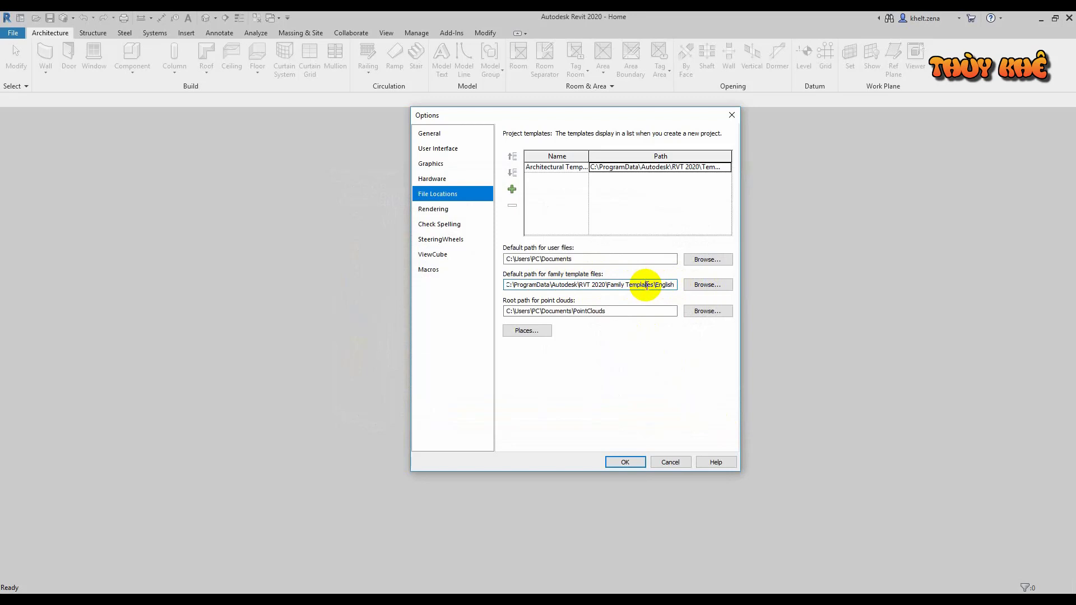
click(707, 289)
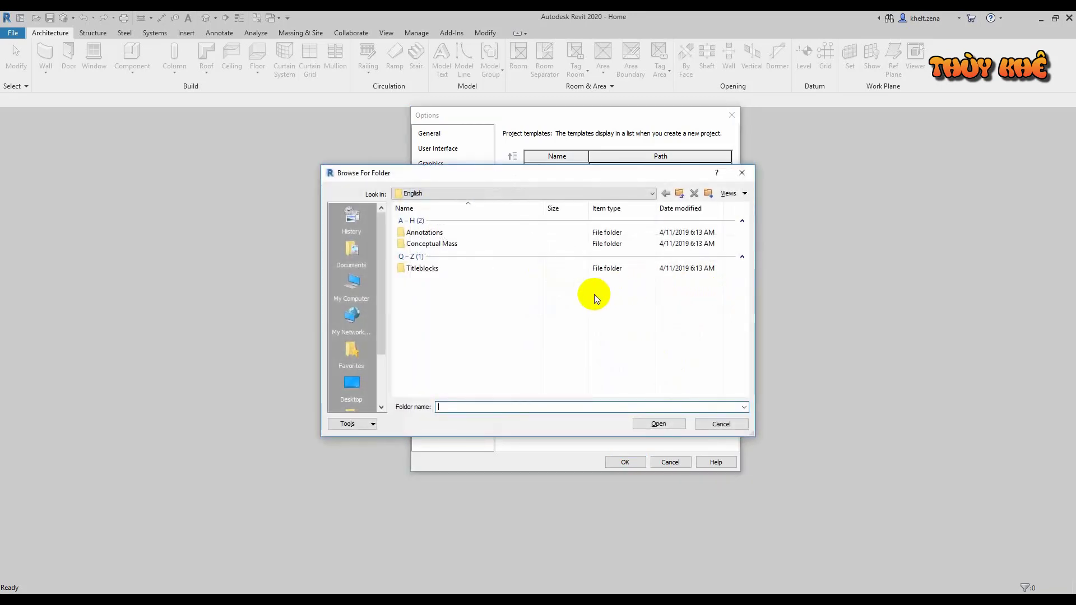
click(681, 193)
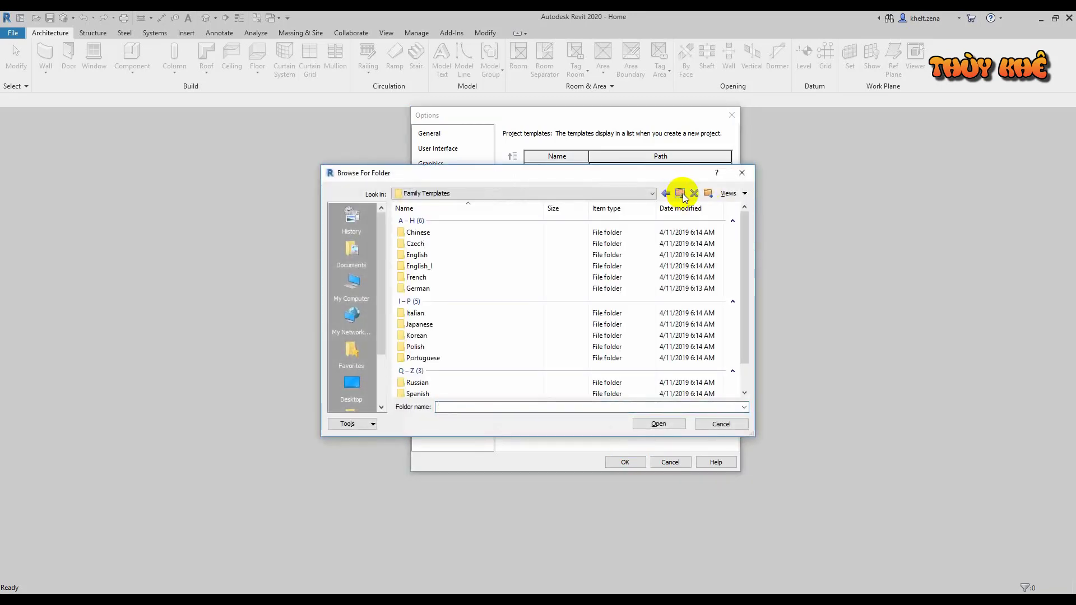
click(684, 203)
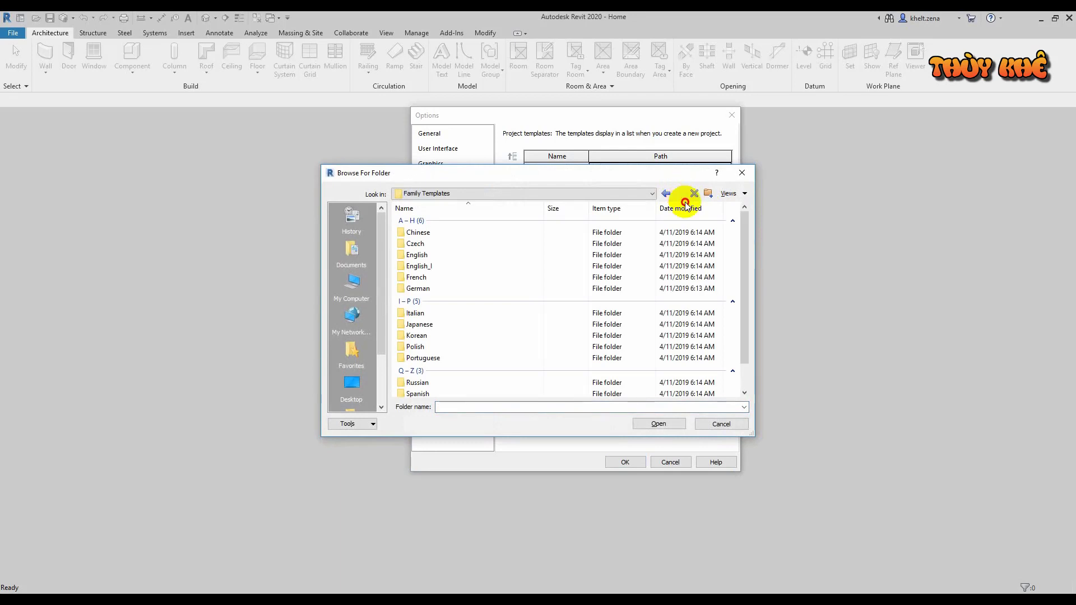
mouse_move(740, 243)
mouse_down()
mouse_move(751, 319)
mouse_move(739, 227)
mouse_up()
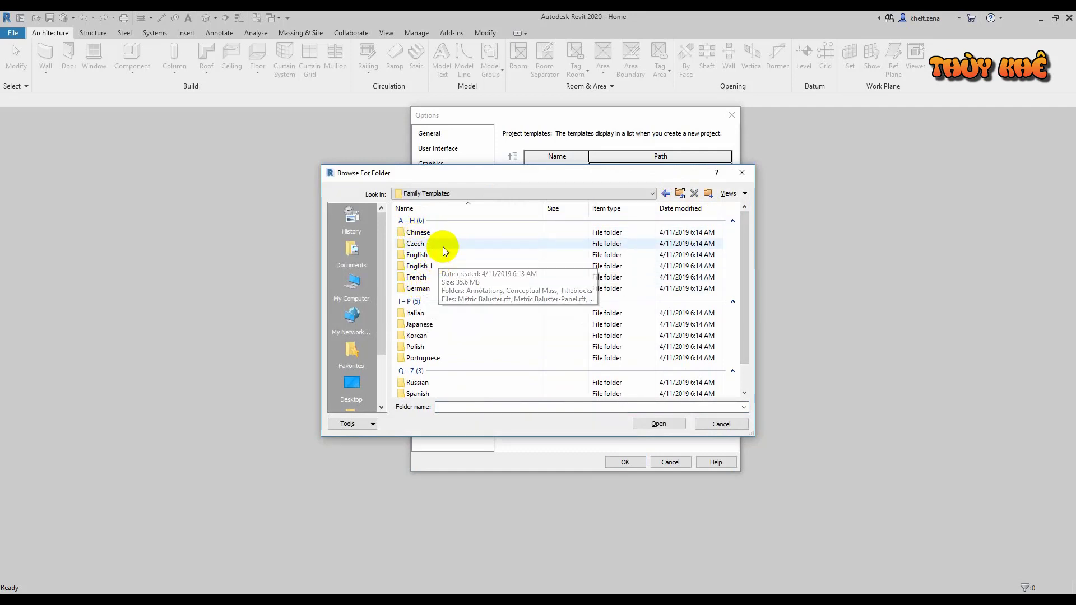
click(432, 255)
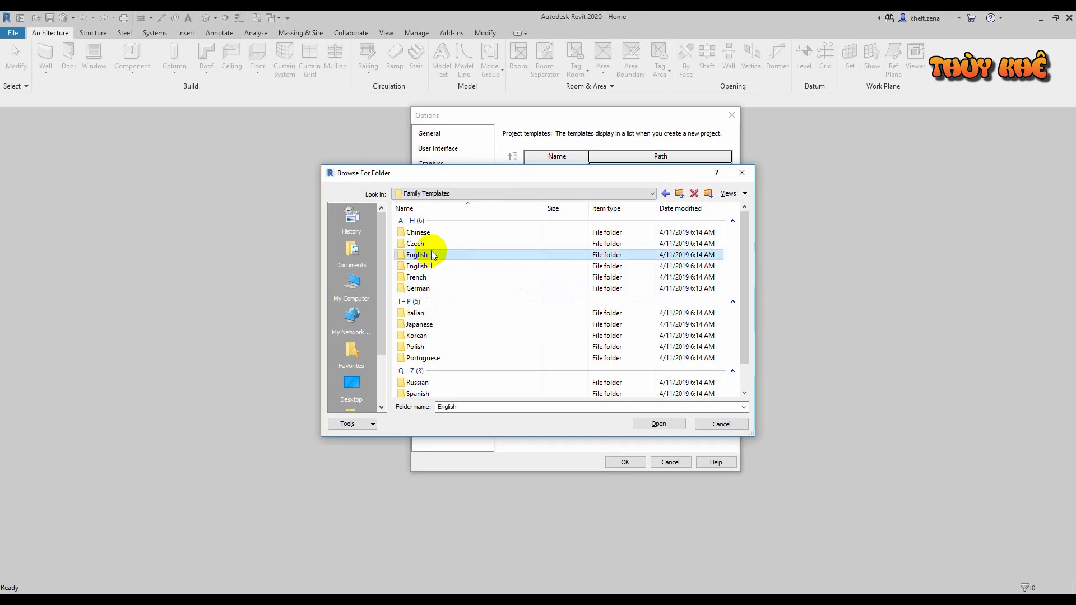
click(431, 232)
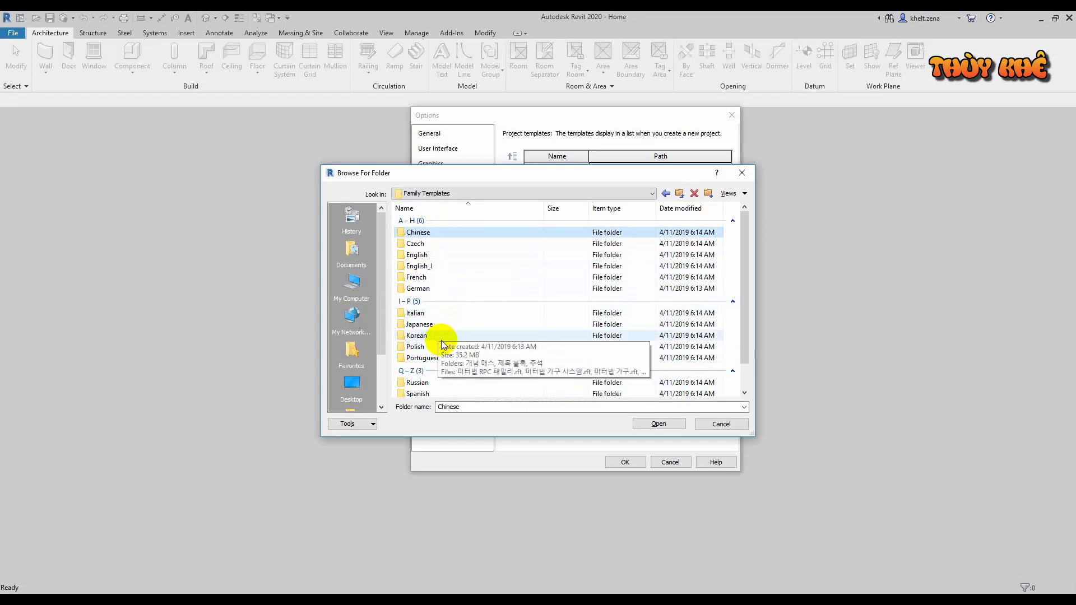
click(440, 257)
double_click(444, 255)
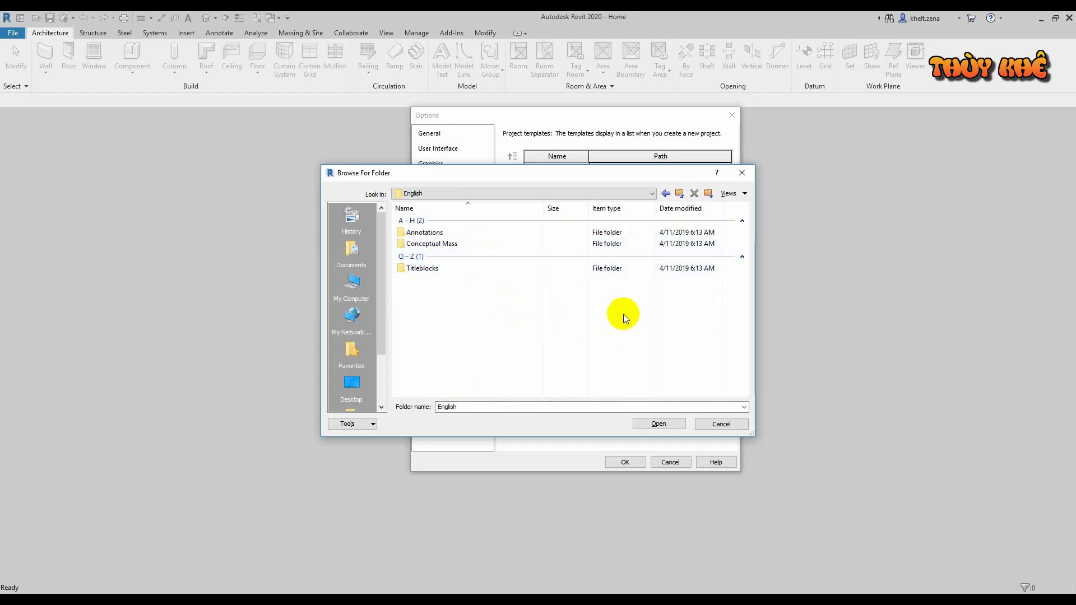
click(717, 424)
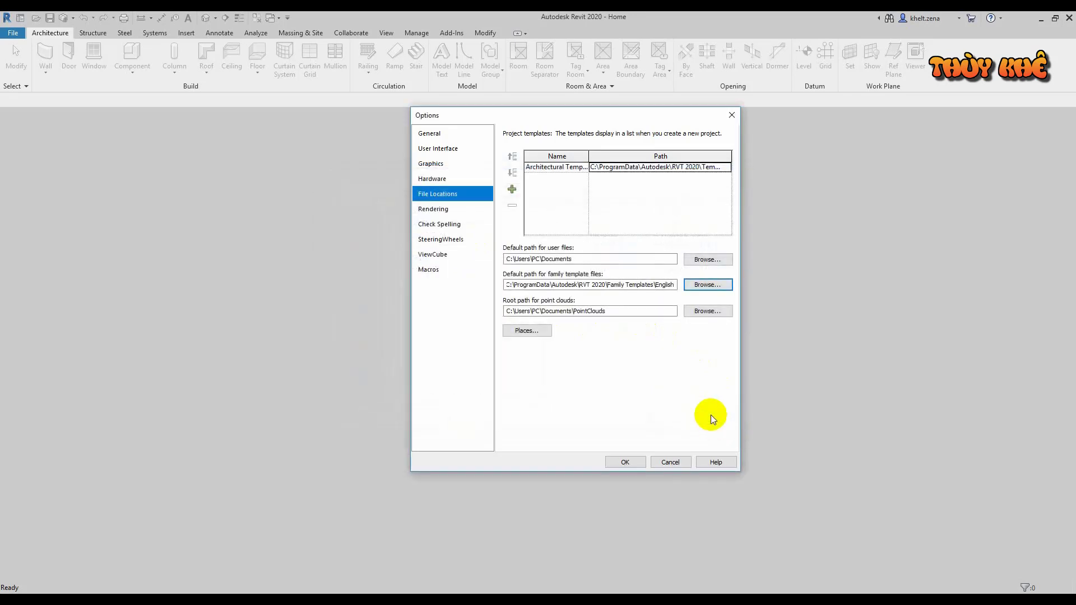
drag(675, 284, 632, 284)
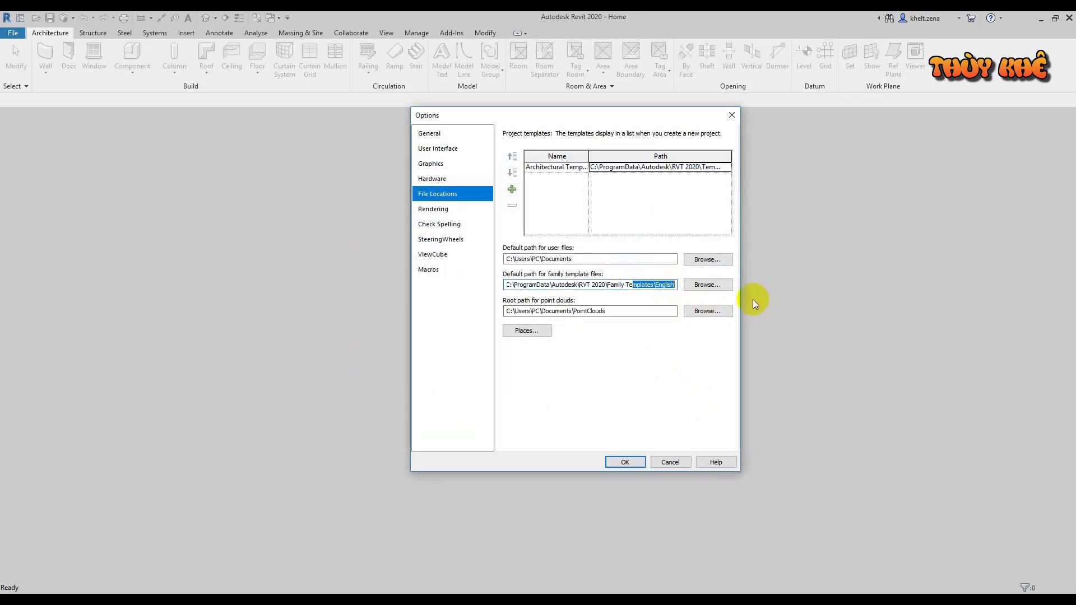
drag(655, 311, 486, 310)
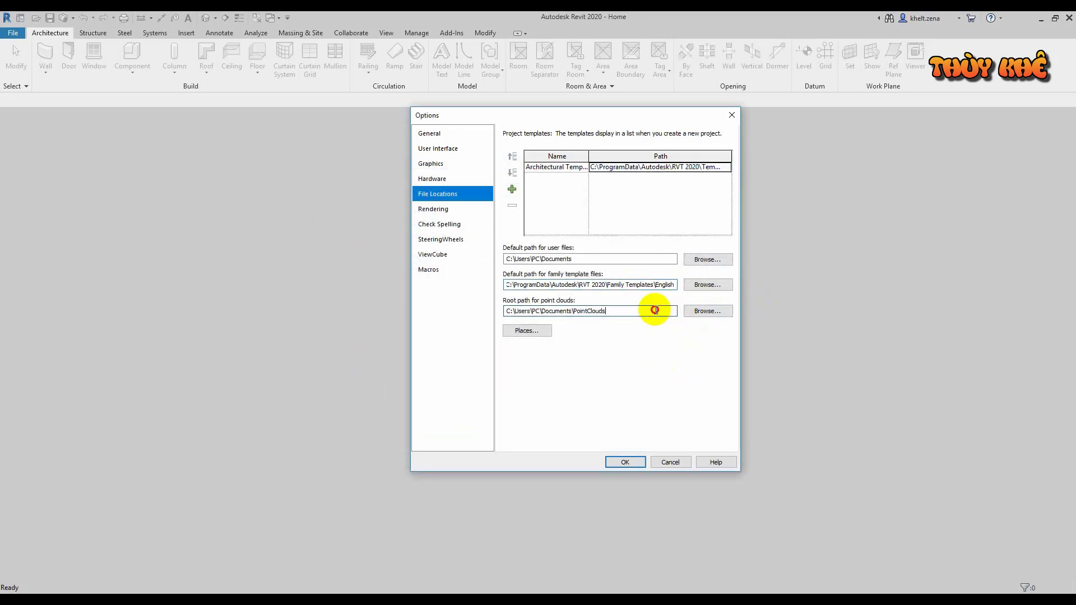
click(608, 311)
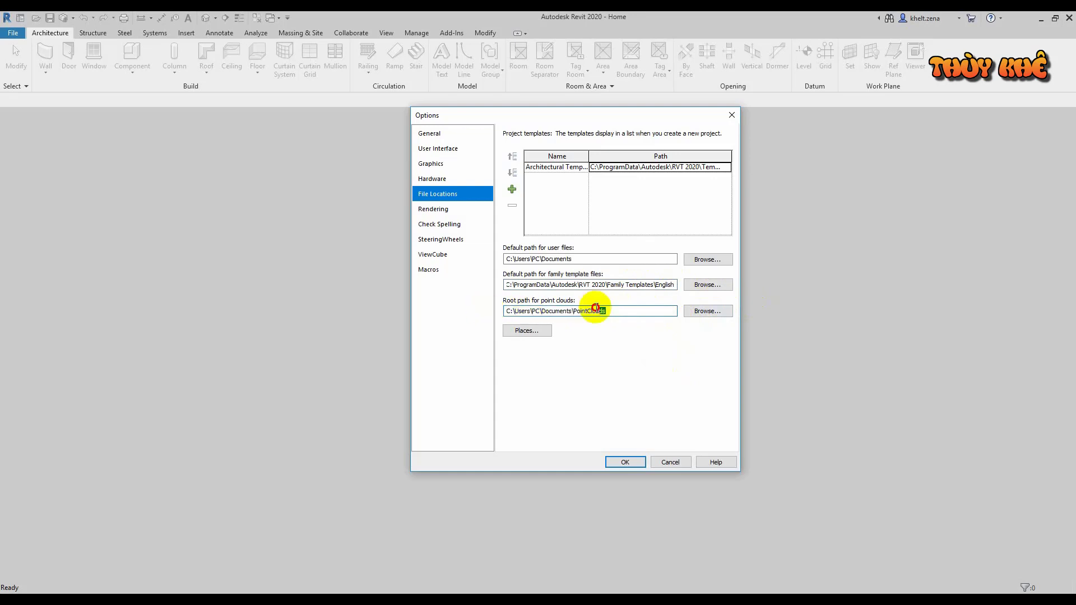
click(718, 314)
click(537, 332)
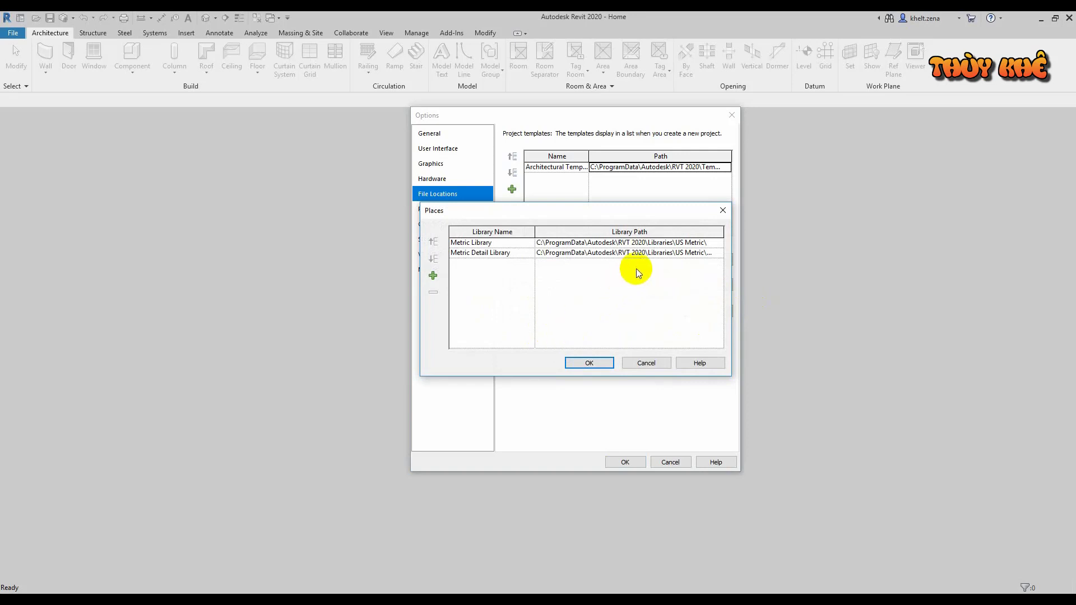
Inspect the current Metric Library and Metric Detail Library paths in Places
drag(653, 242, 748, 241)
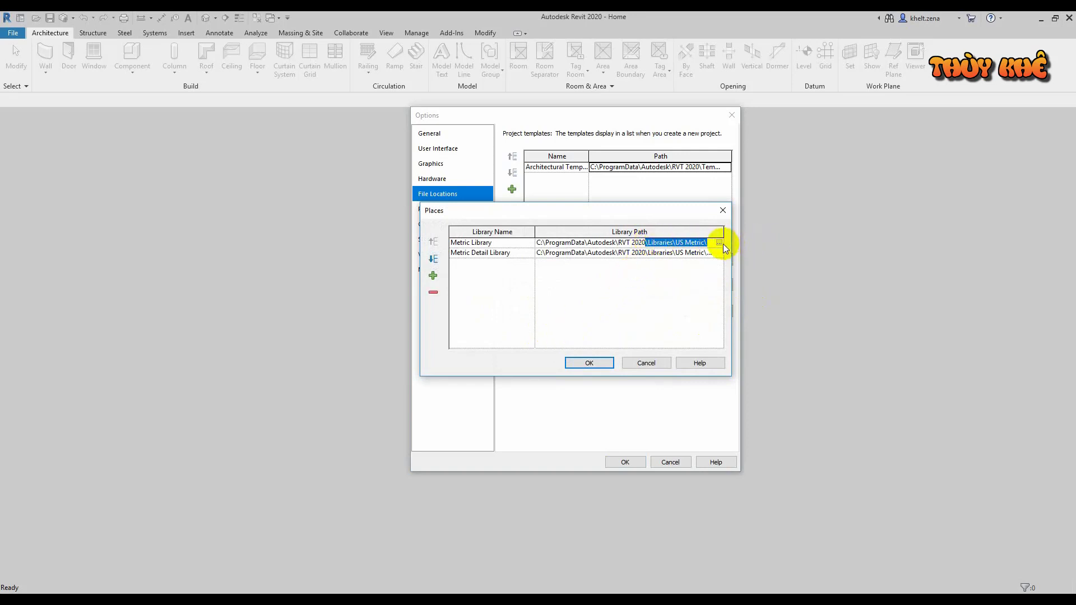
click(685, 252)
drag(663, 252, 765, 258)
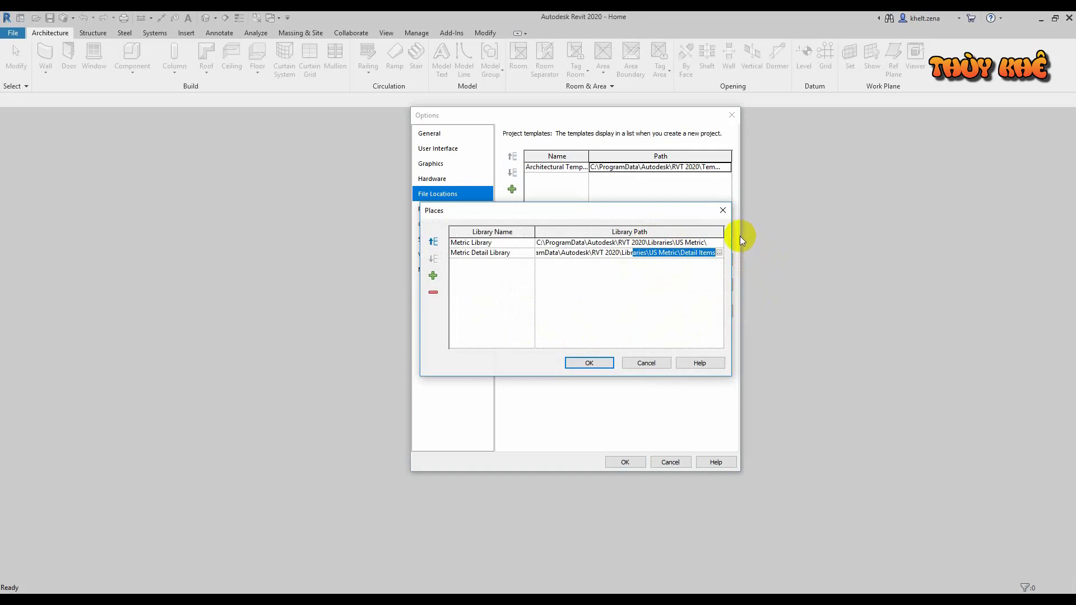
click(712, 242)
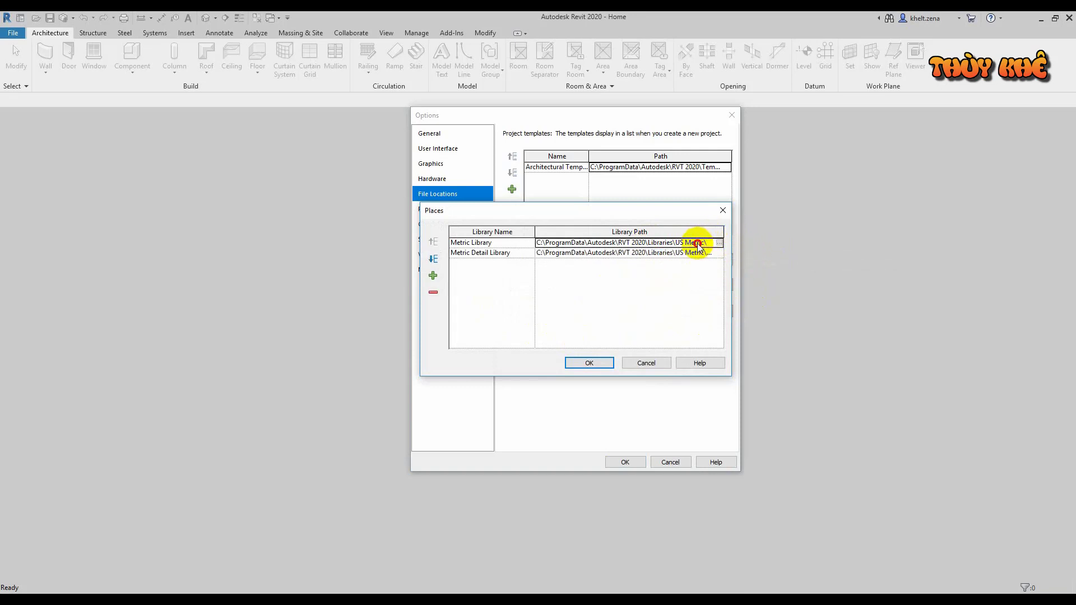
drag(672, 242, 730, 246)
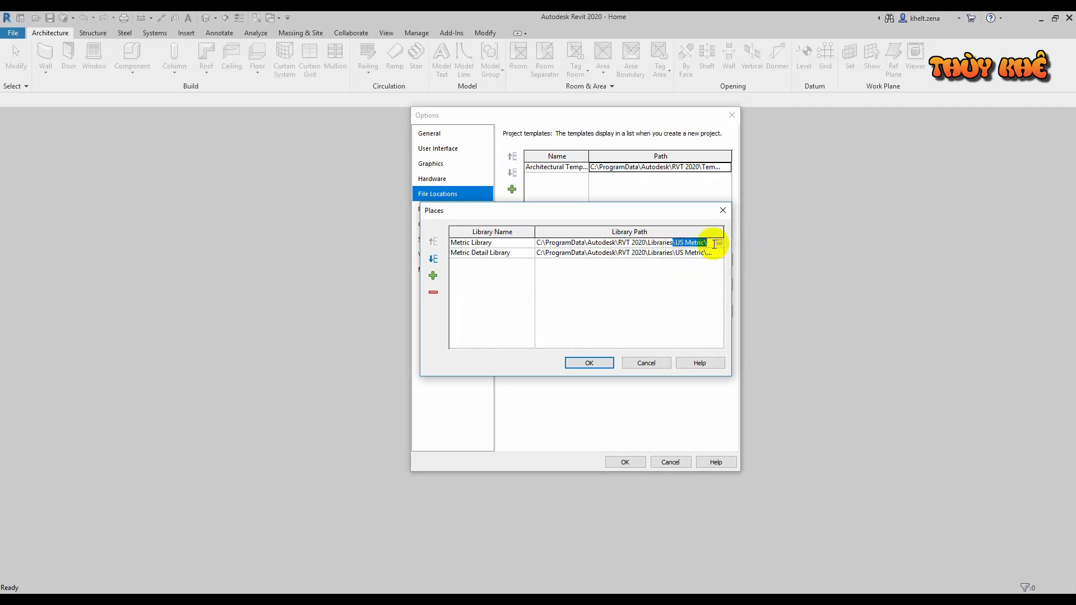
Browse to the (Revit RTK) 1 Thu vien Revit LTK P1 folder on drive THUVIEN (D:)
click(719, 244)
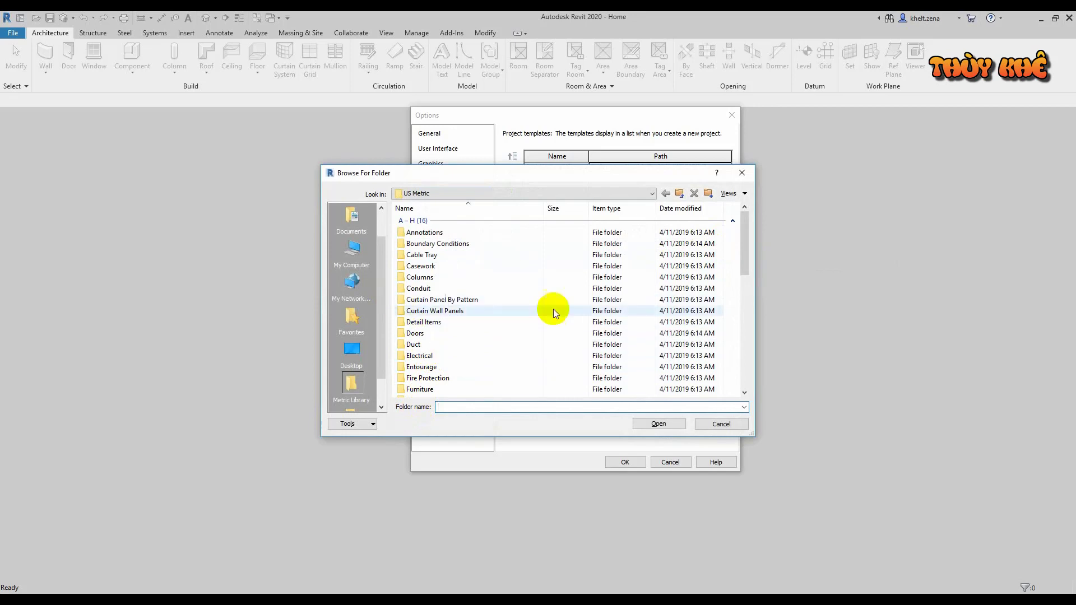
drag(741, 251, 733, 336)
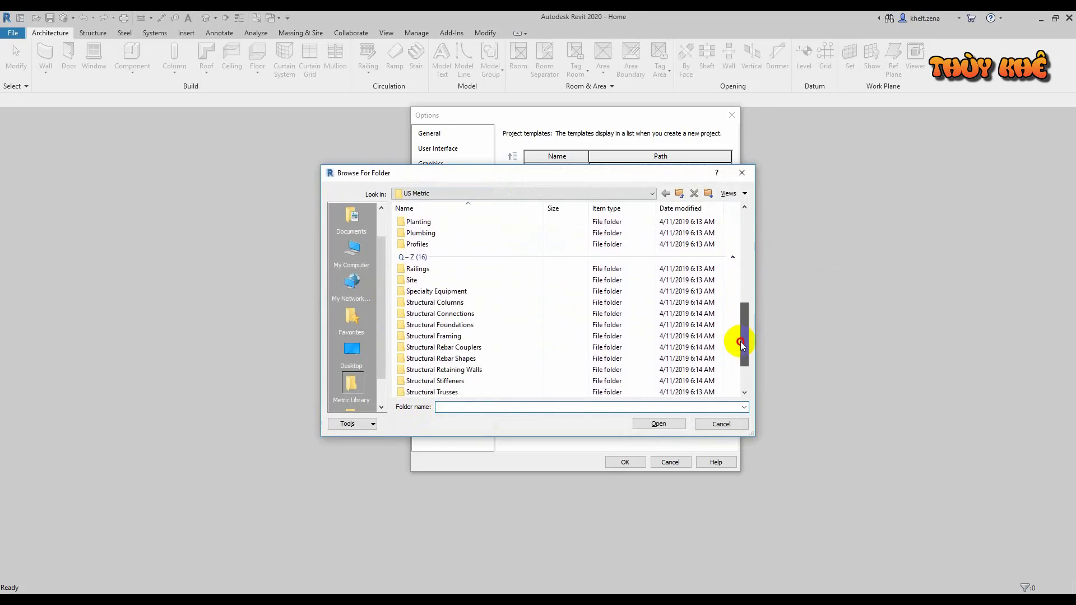
click(365, 257)
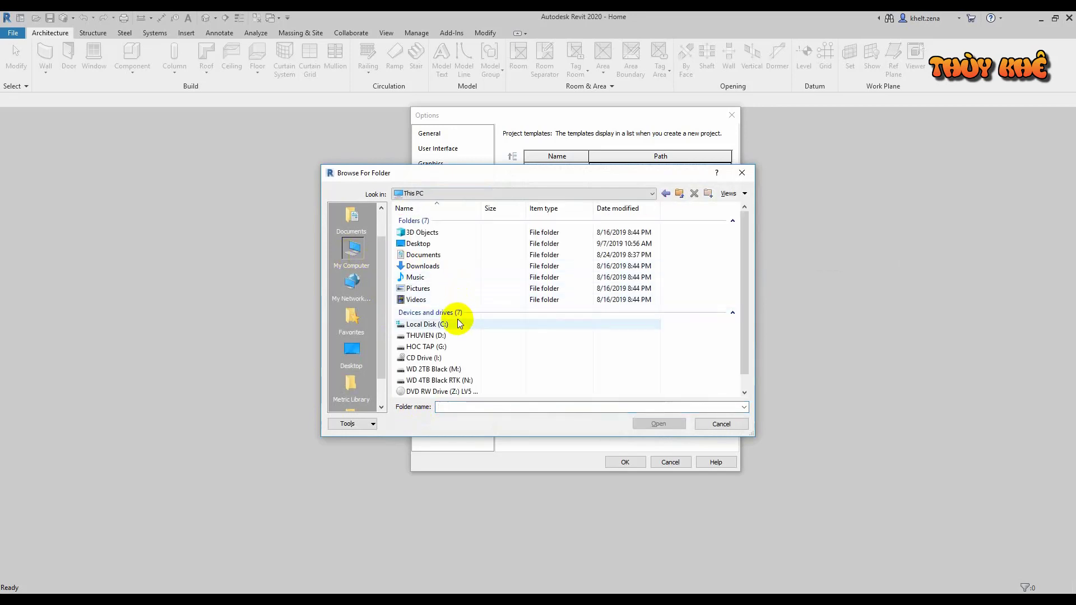
click(451, 334)
double_click(451, 334)
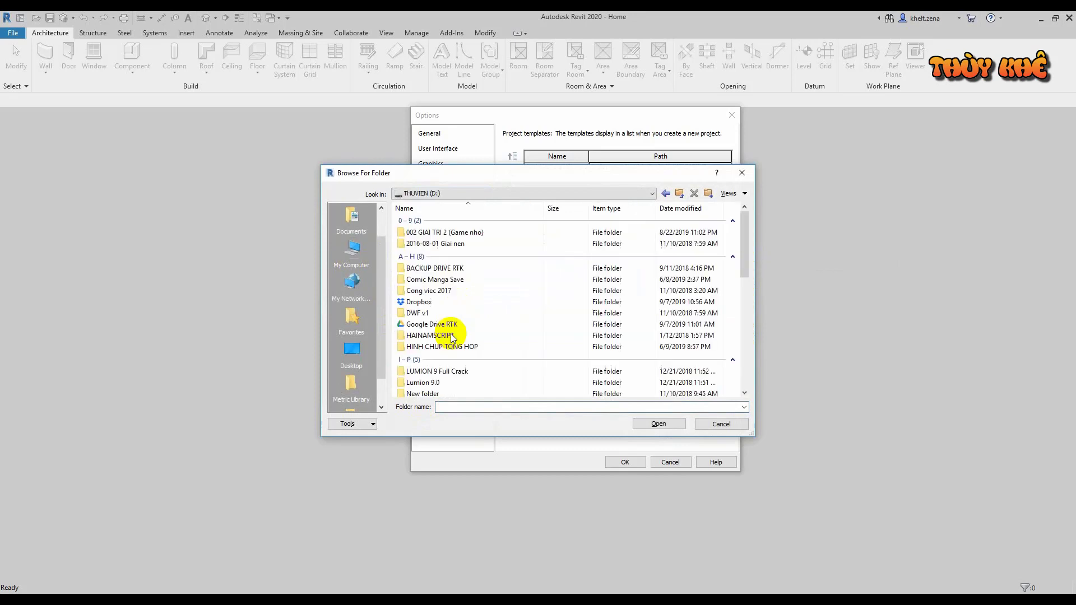
scroll(565, 317, down, 5)
scroll(564, 315, down, 3)
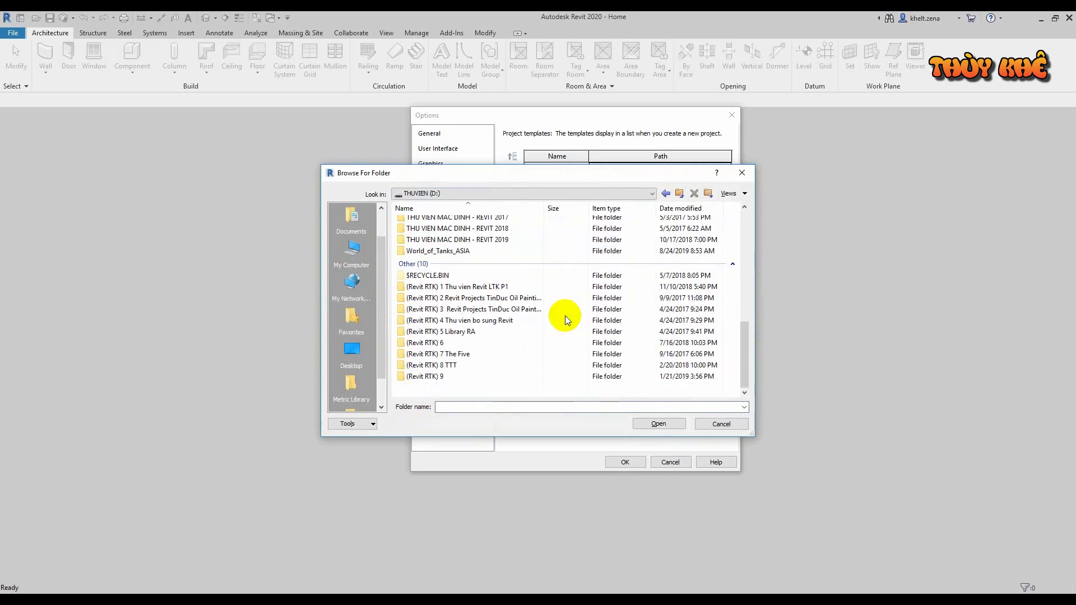
scroll(560, 315, up, 2)
scroll(553, 305, up, 2)
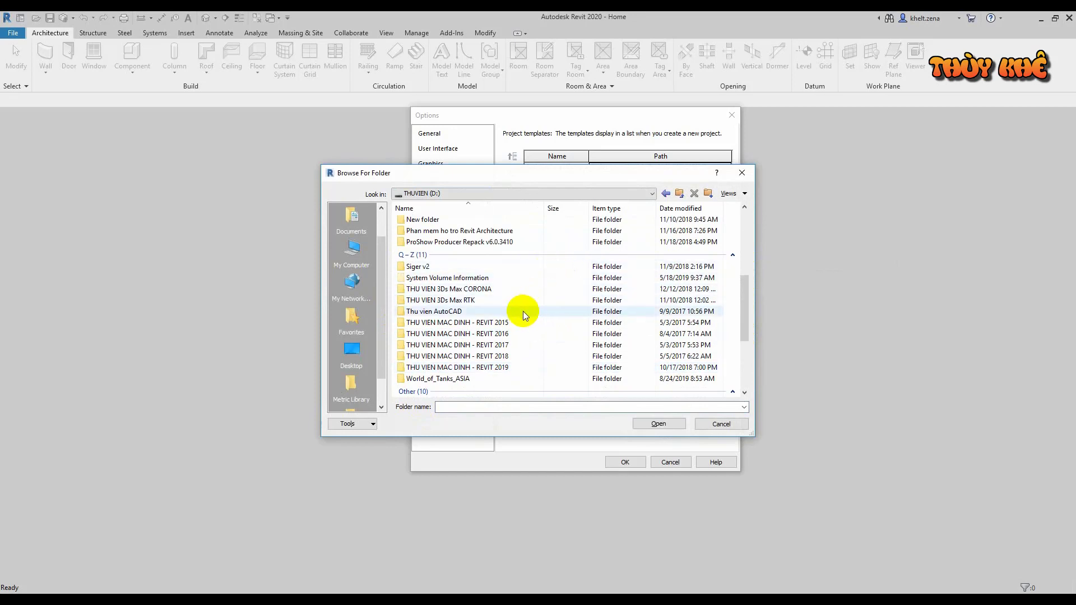
scroll(512, 353, up, 2)
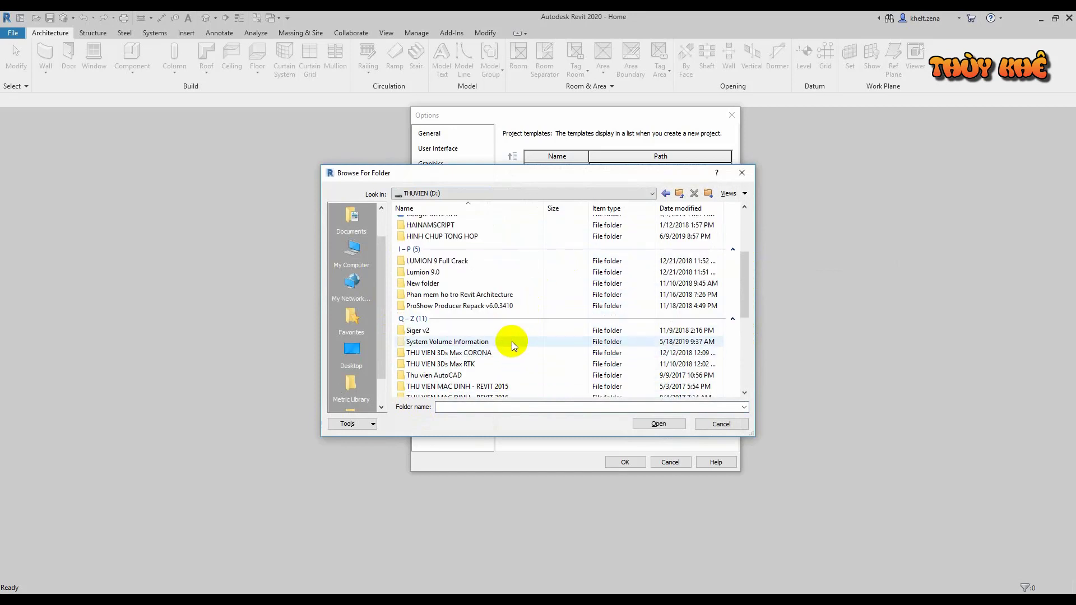
scroll(523, 323, up, 1)
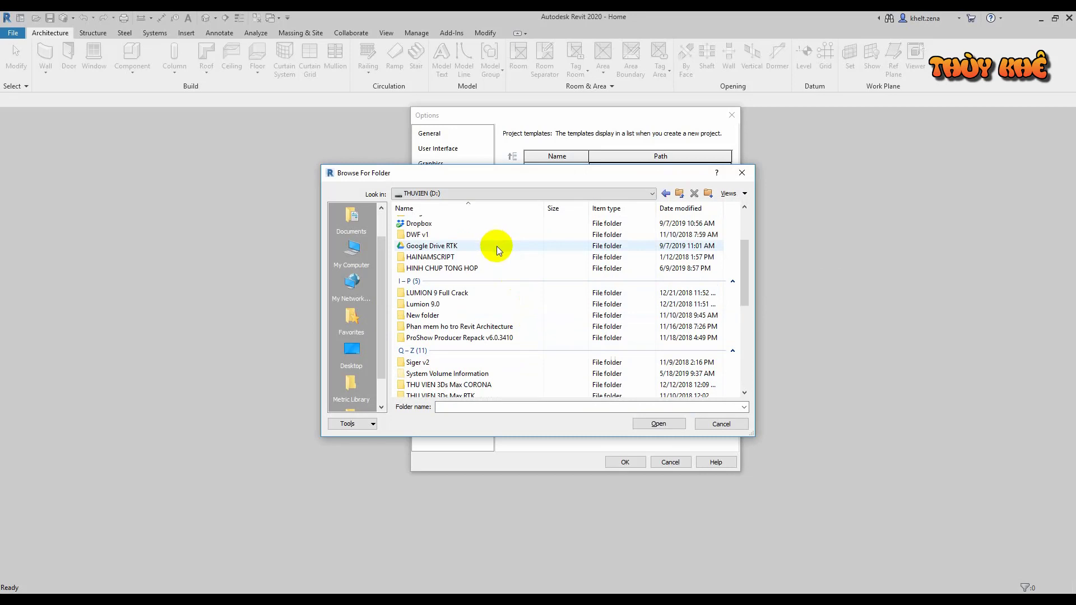
scroll(497, 247, up, 2)
scroll(492, 244, up, 1)
scroll(489, 242, down, 8)
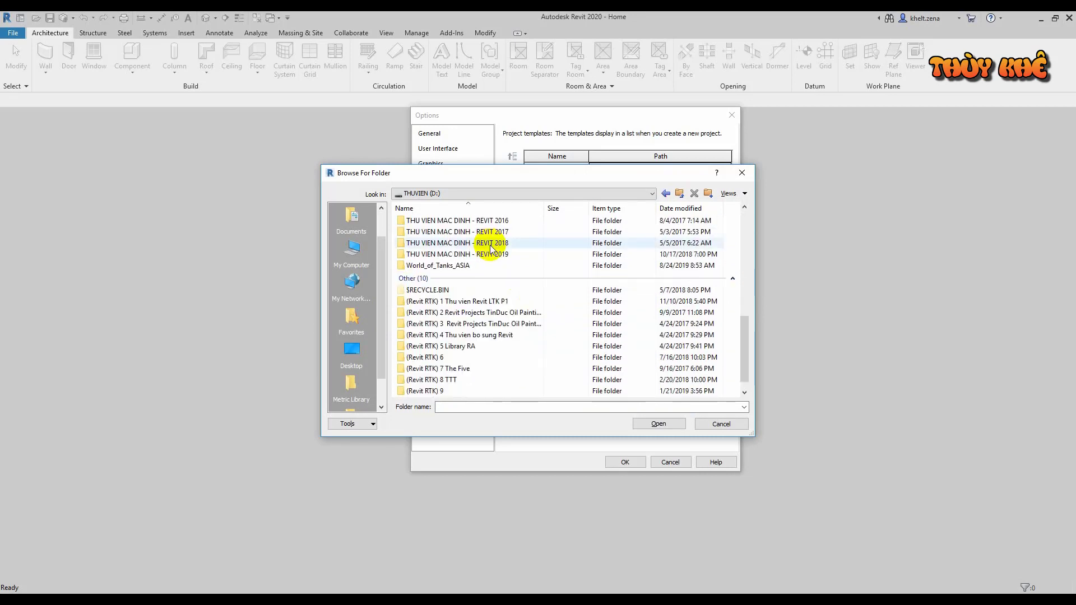
double_click(487, 301)
Choose that folder as the Metric Library place and confirm the Places dialog
scroll(538, 298, down, 4)
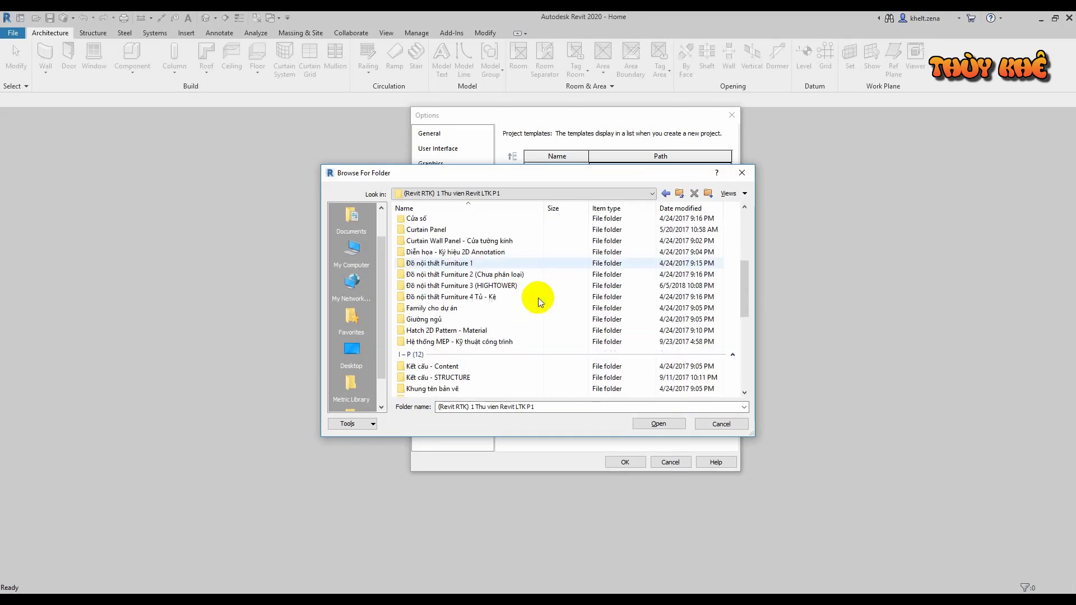
scroll(540, 293, down, 5)
scroll(539, 294, down, 1)
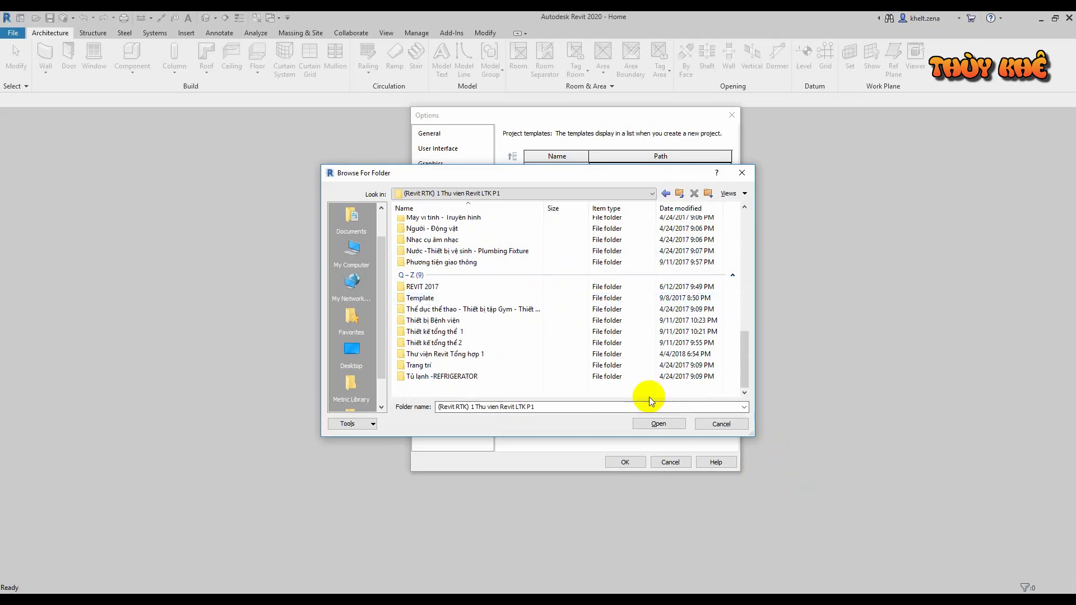
click(658, 424)
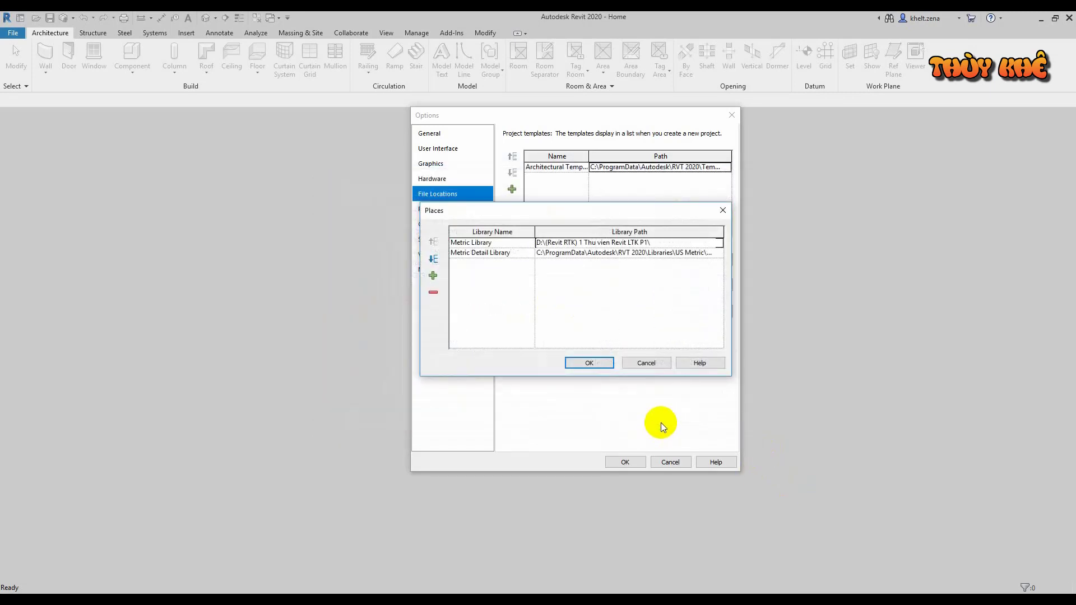
click(590, 361)
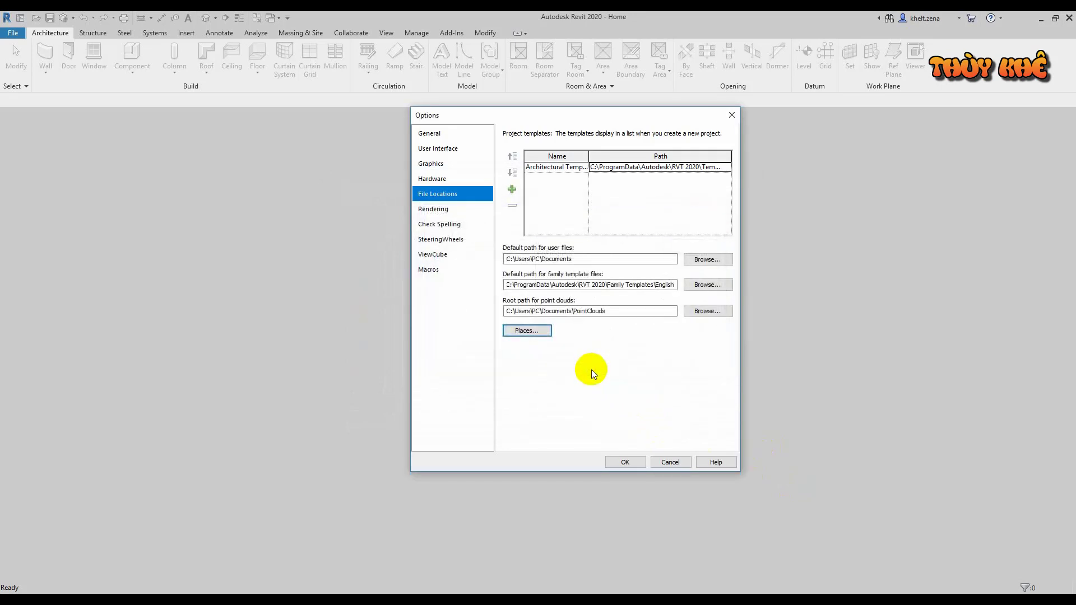
Add Template 2017 Tu hoc Revit LTK v1.rte from Dropbox to the project template list
click(699, 167)
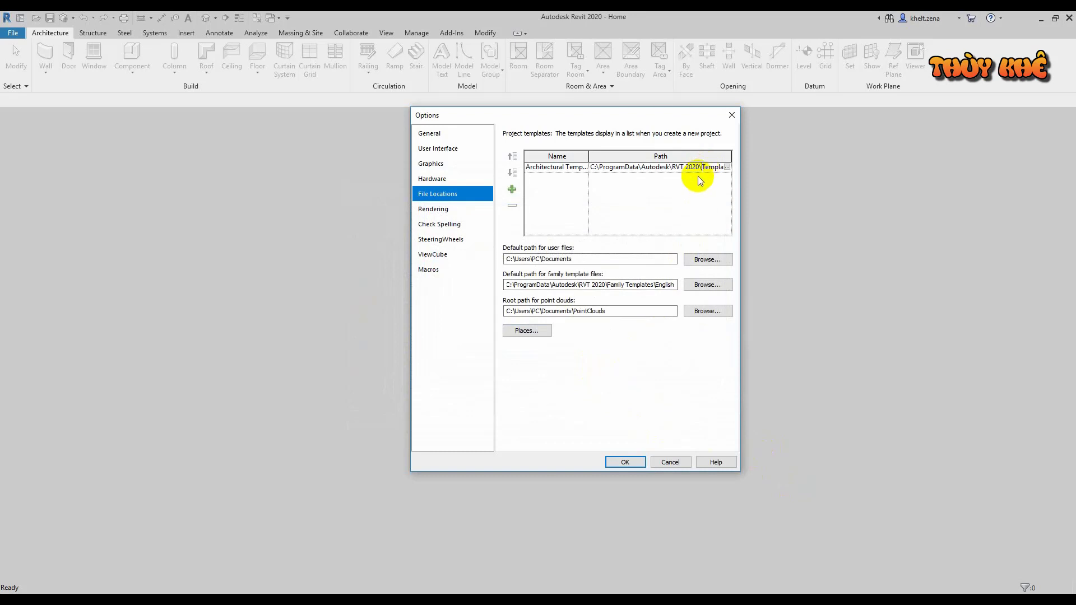
click(512, 189)
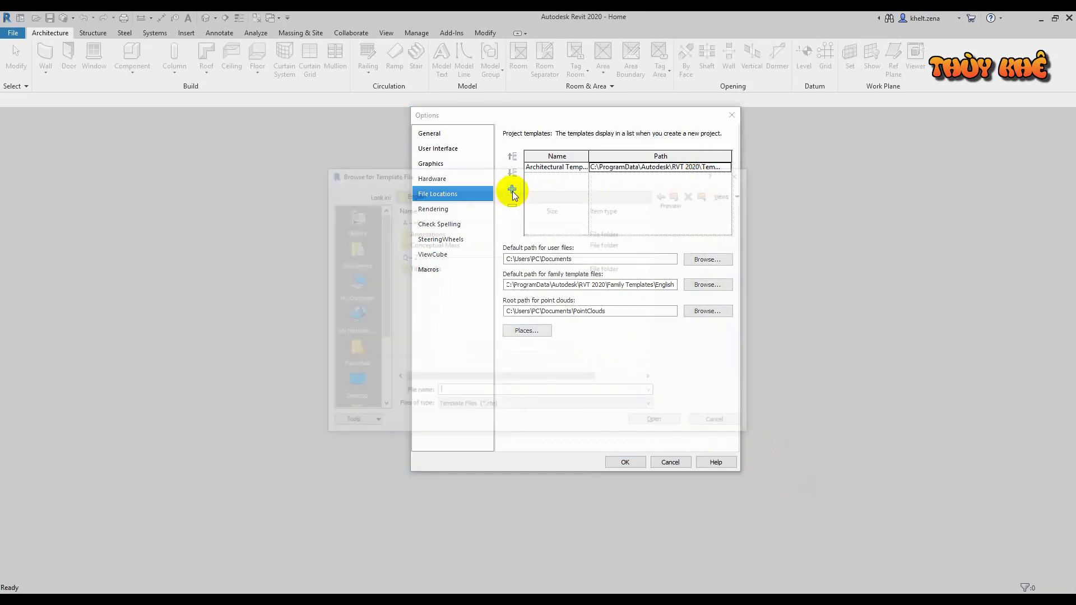
click(351, 384)
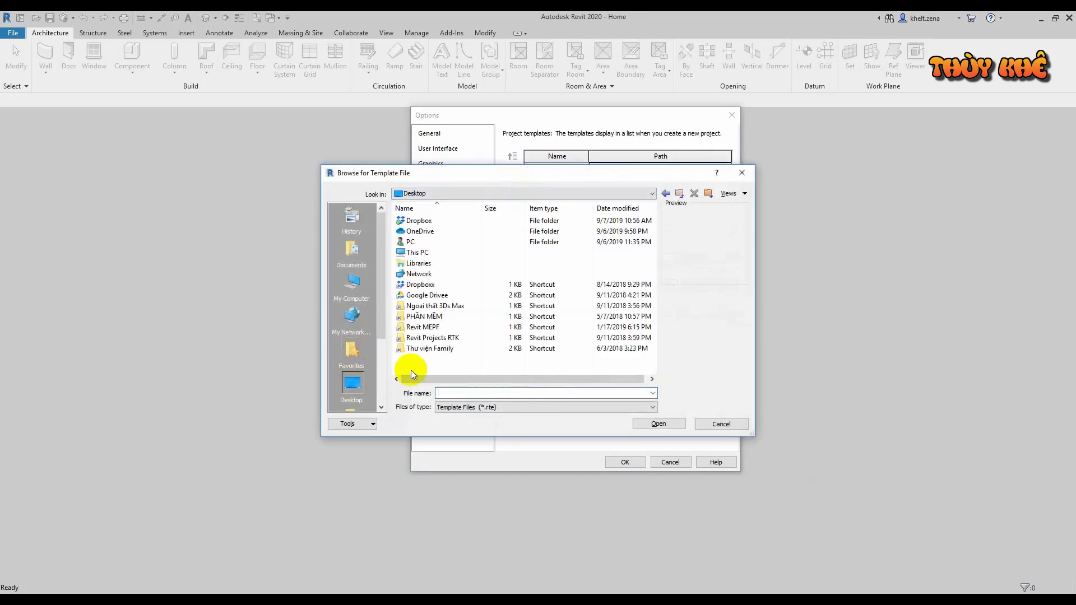
double_click(420, 221)
scroll(533, 259, down, 3)
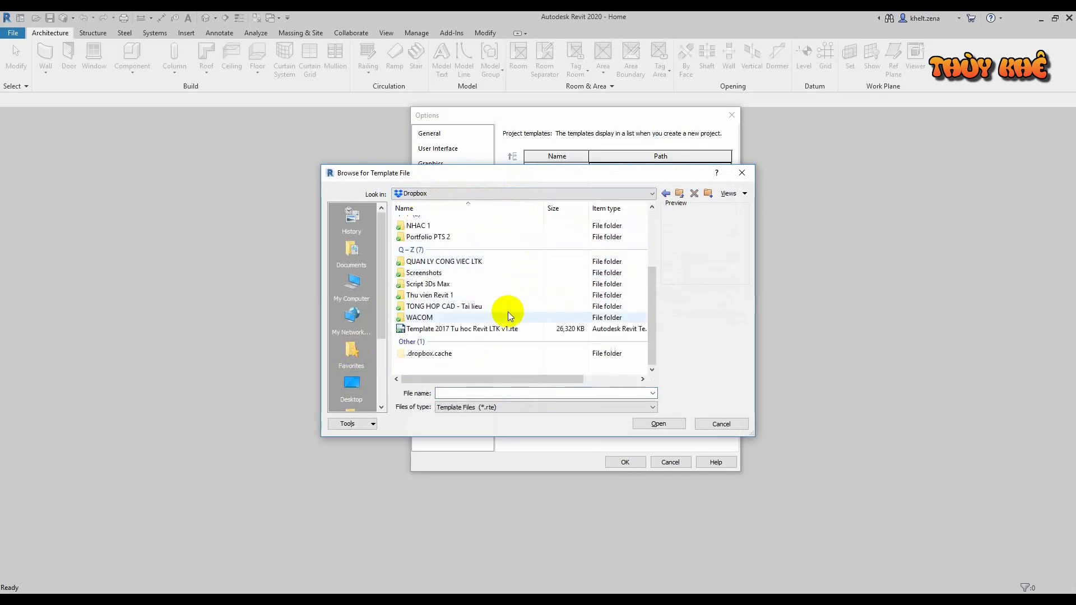
click(480, 329)
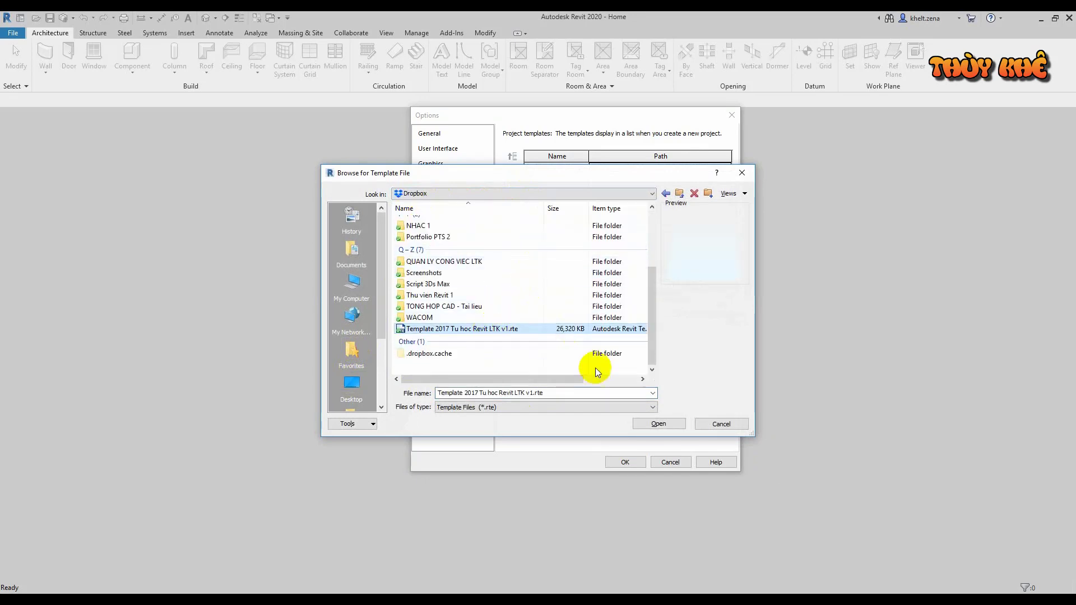
click(645, 424)
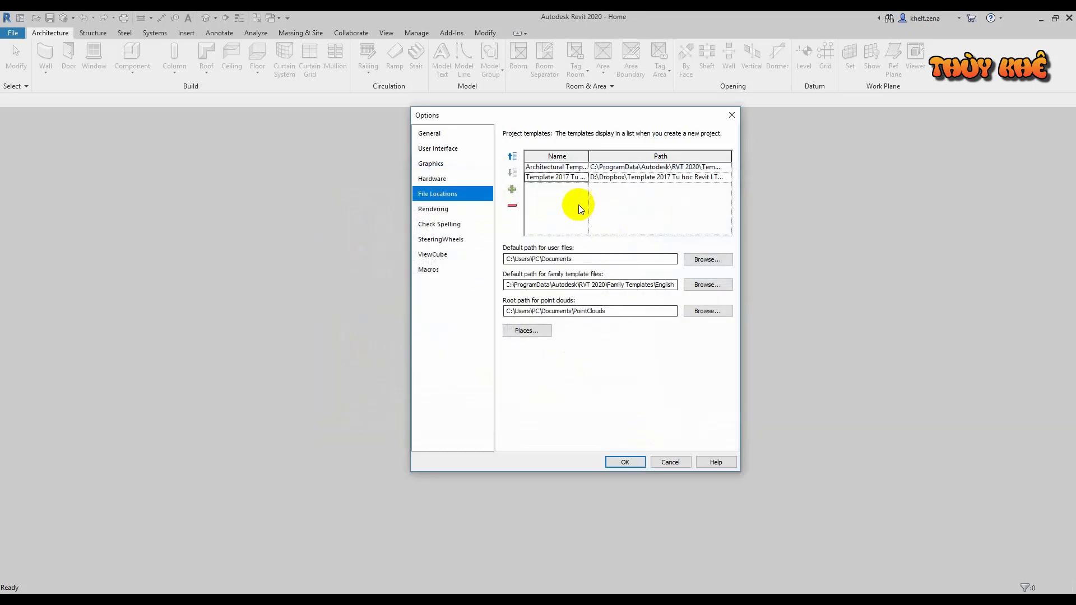
Move the new template to the top of the list and apply the Options
click(513, 159)
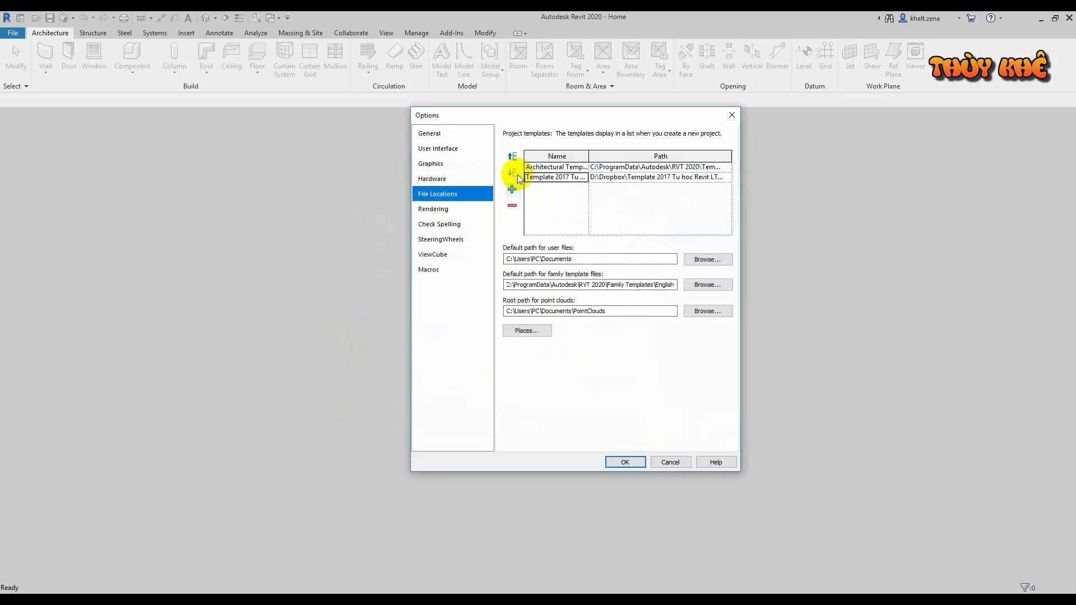
click(513, 158)
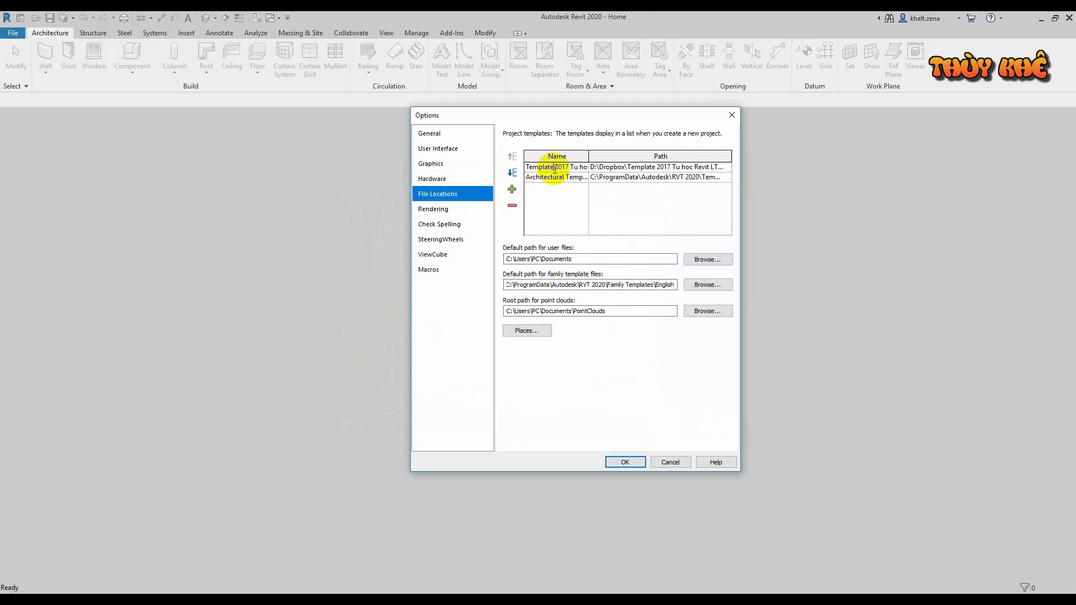
click(645, 168)
drag(645, 168, 787, 195)
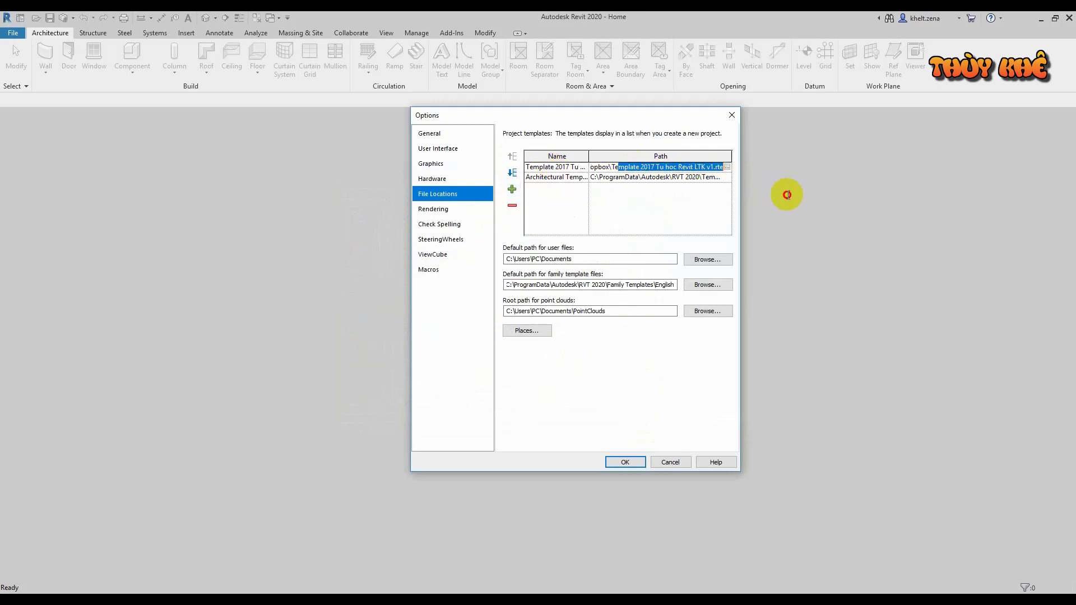
click(623, 460)
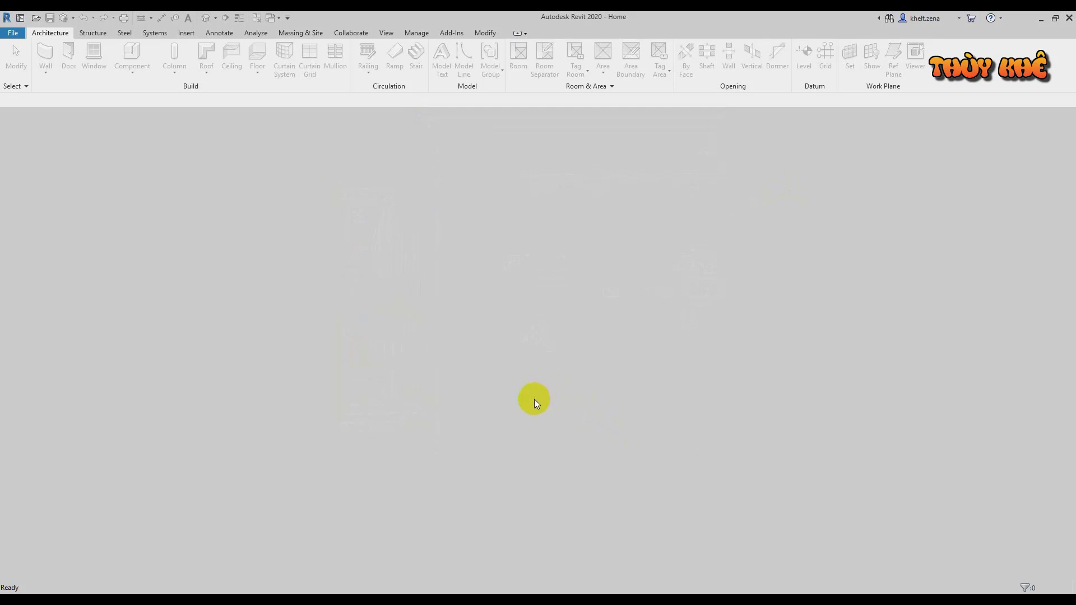
Start a new project and select Template 2017 Tu hoc Revit LTK v1 as its template
key(ctrl+n)
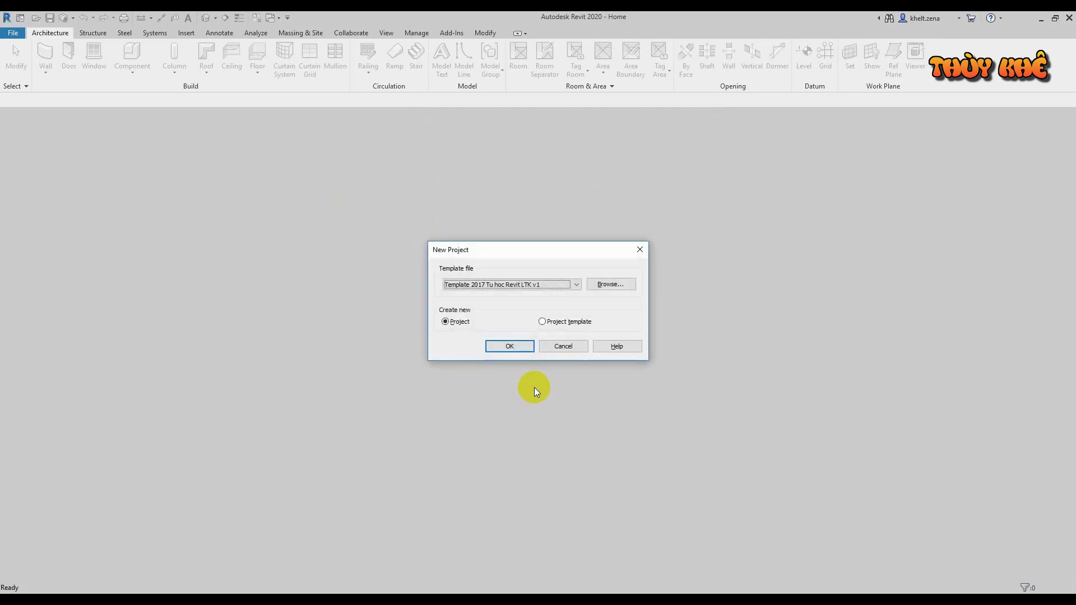
click(577, 285)
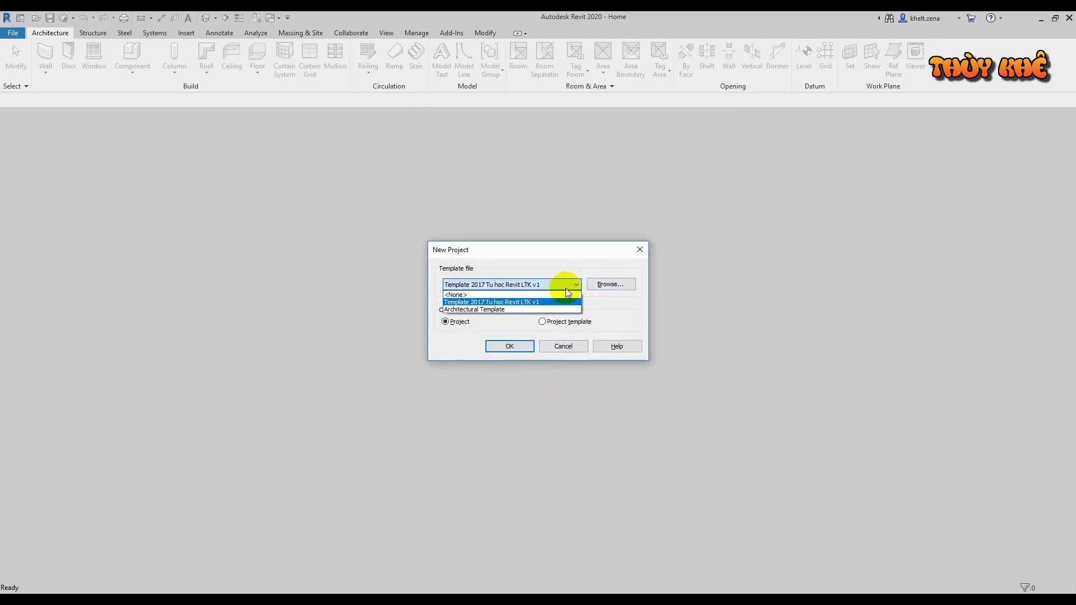
click(566, 288)
click(528, 309)
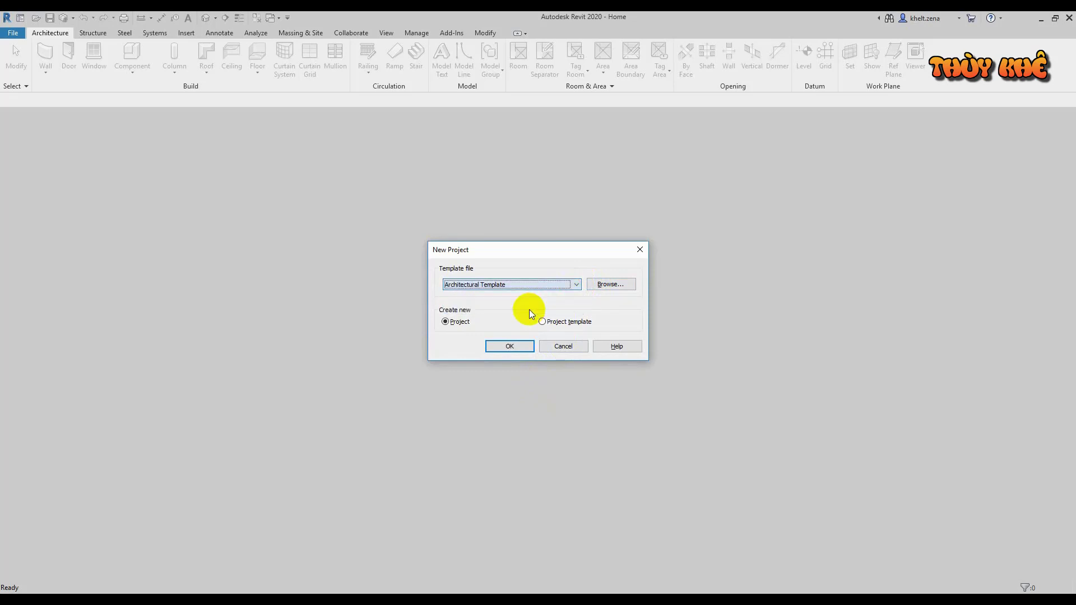
click(548, 285)
click(530, 302)
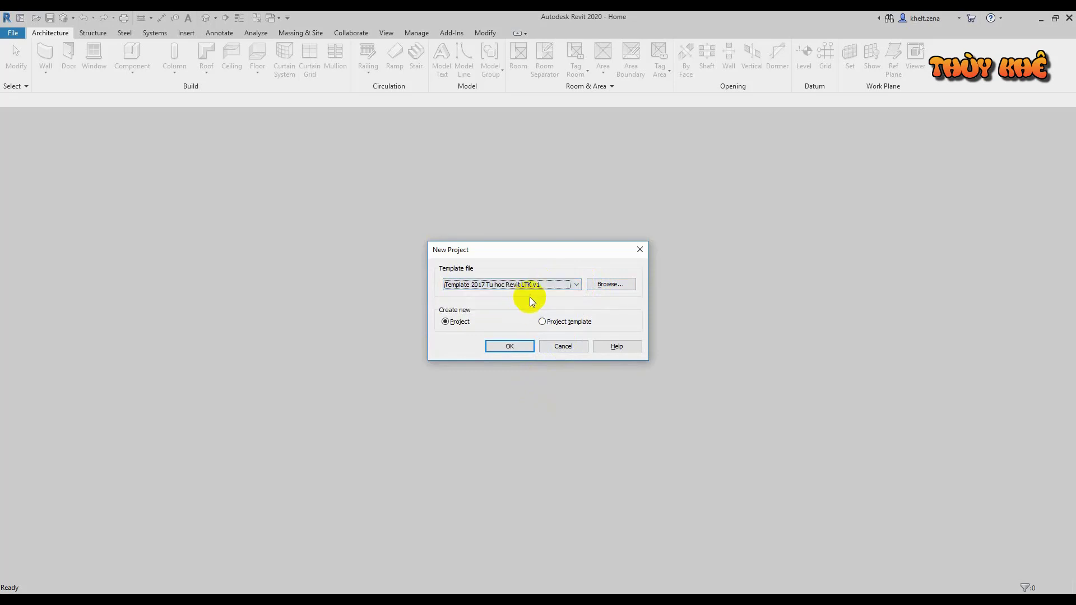
Create the project from that template, keeping it after cancelling the file browser
click(627, 286)
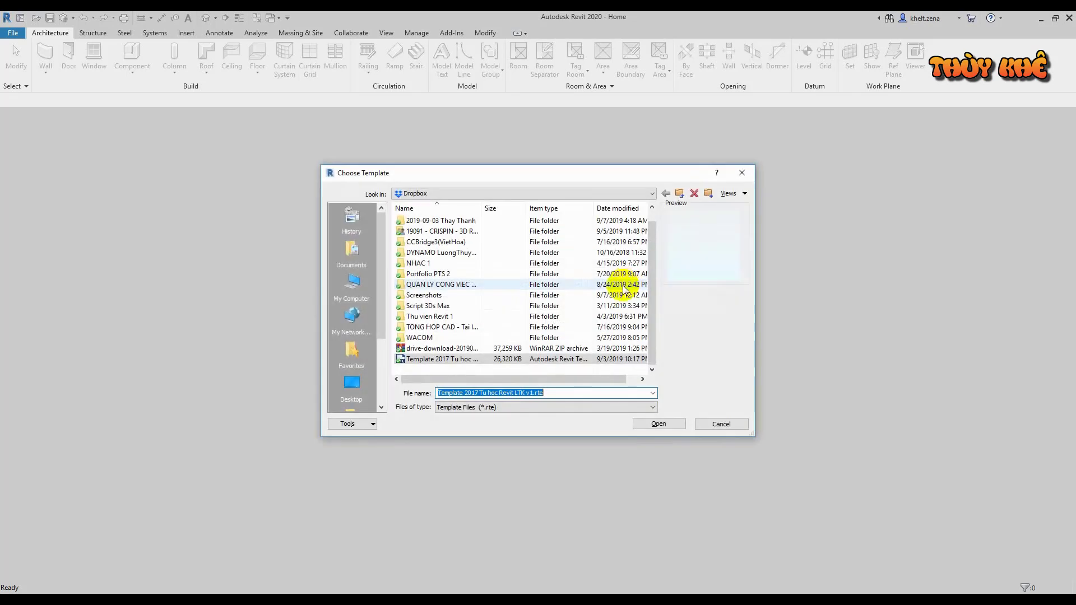
click(710, 423)
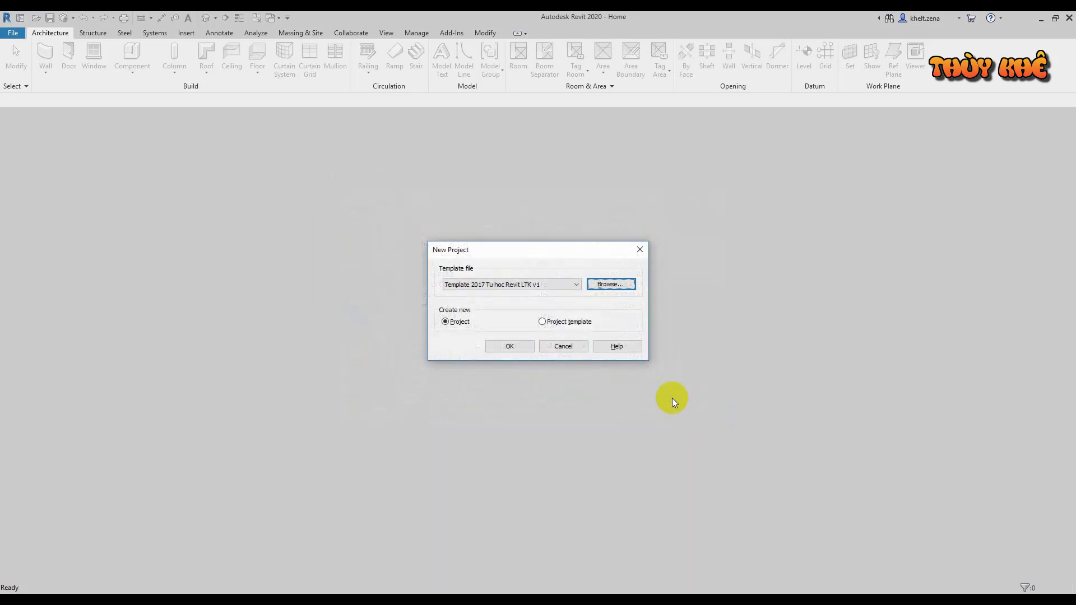
click(509, 347)
click(509, 345)
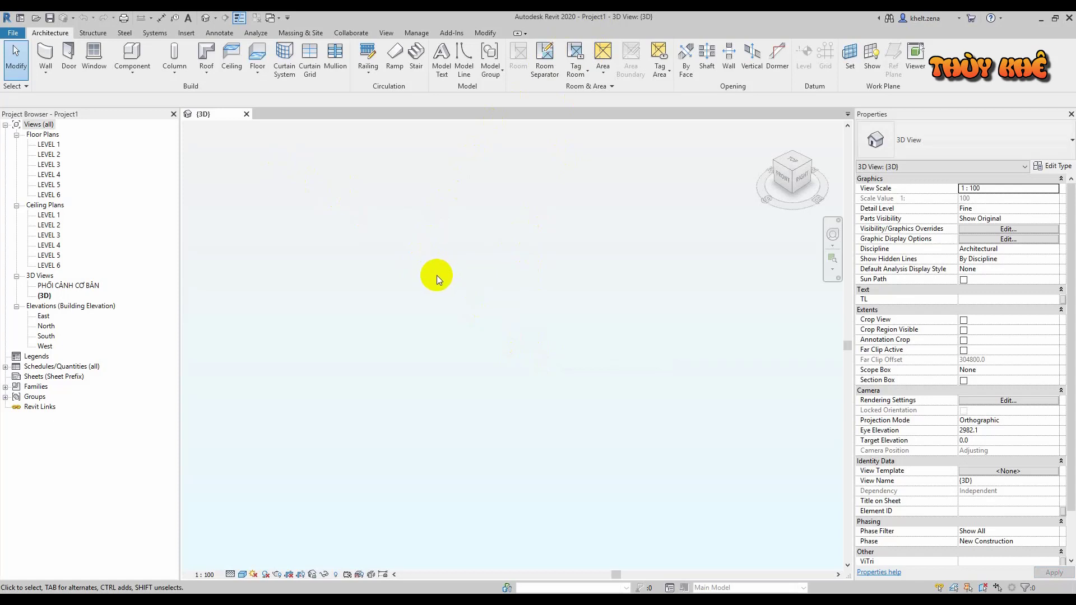
Draw two connected test walls in the {3D} view
click(46, 52)
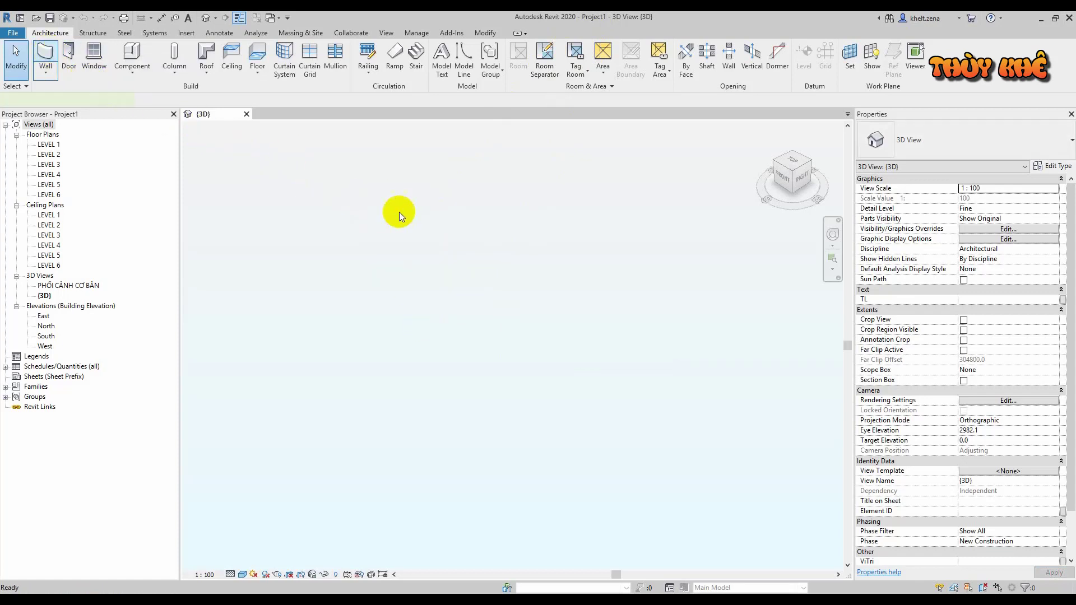
click(408, 323)
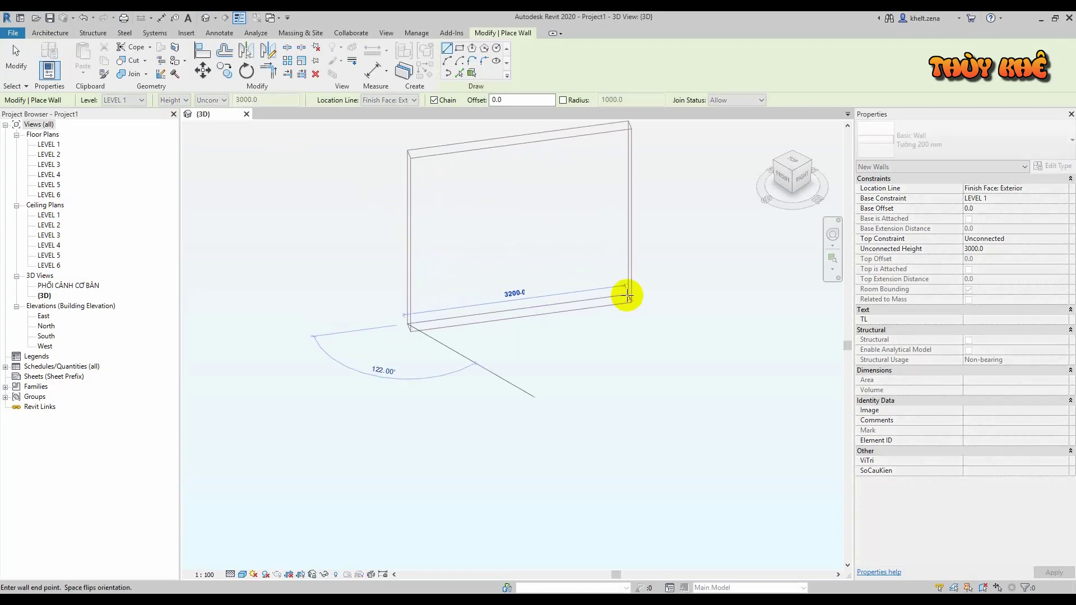
click(629, 299)
click(681, 392)
key(Escape)
key(Escape)
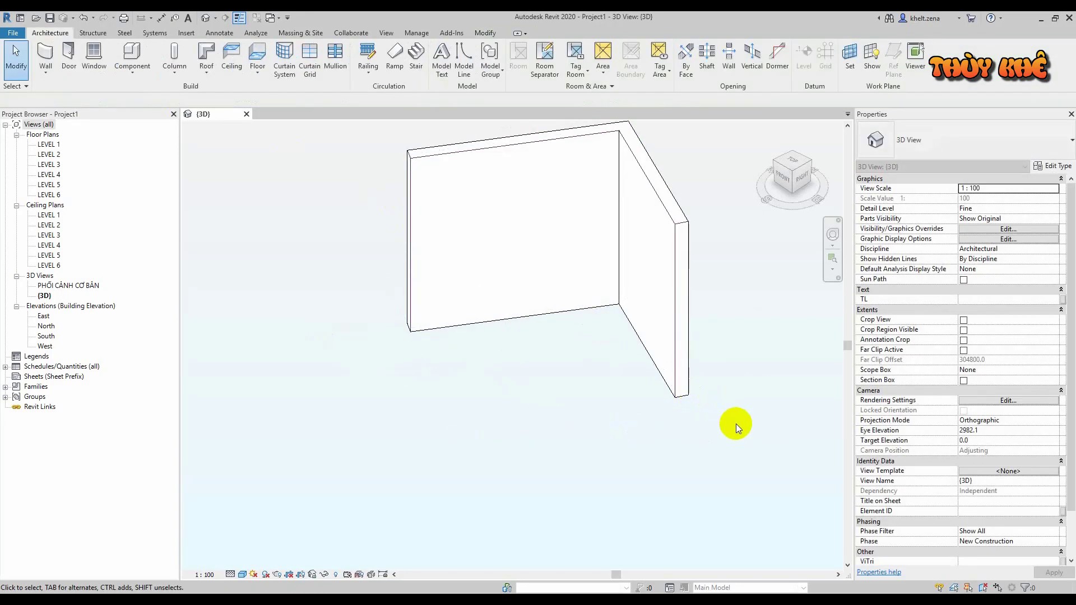
Window-select both test walls and delete them
drag(745, 425, 627, 330)
ctrl+click(499, 250)
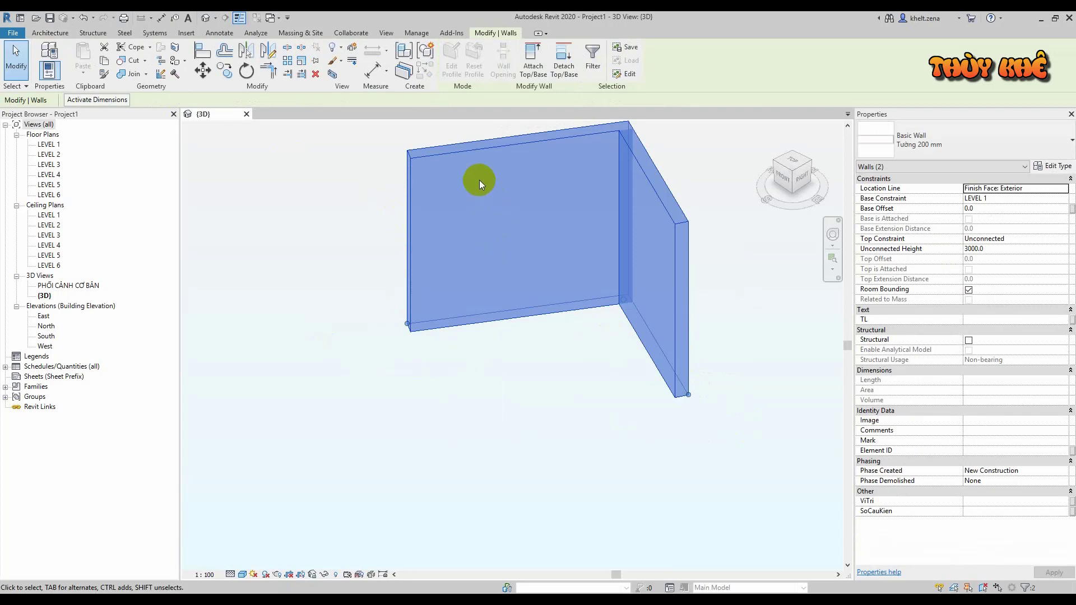
key(Delete)
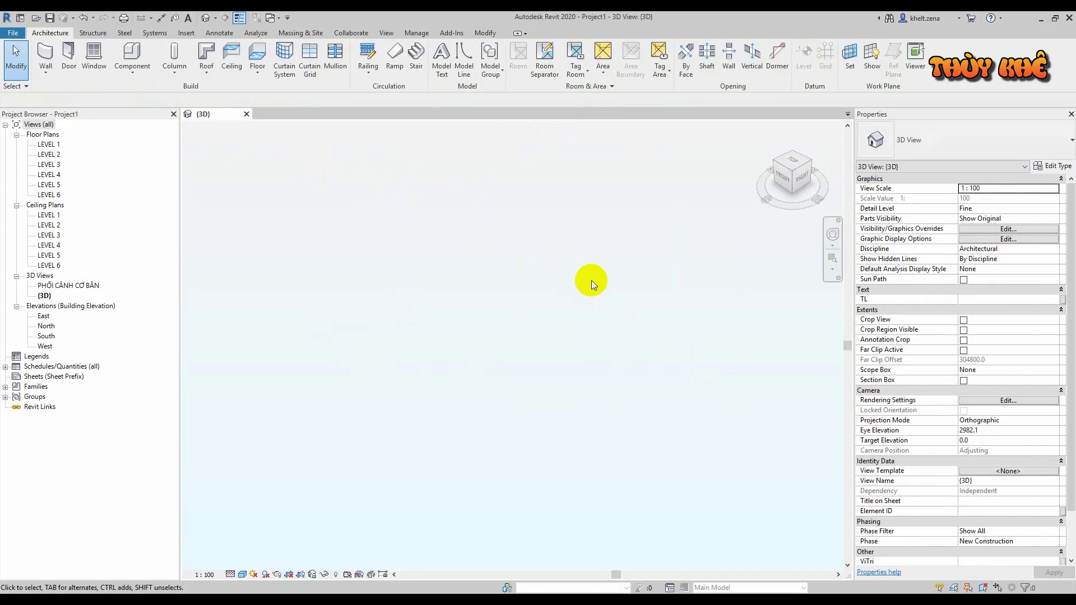
Save the project as a template, starting from the Template 2017 Tu hoc Revit LTK v1 name
click(13, 34)
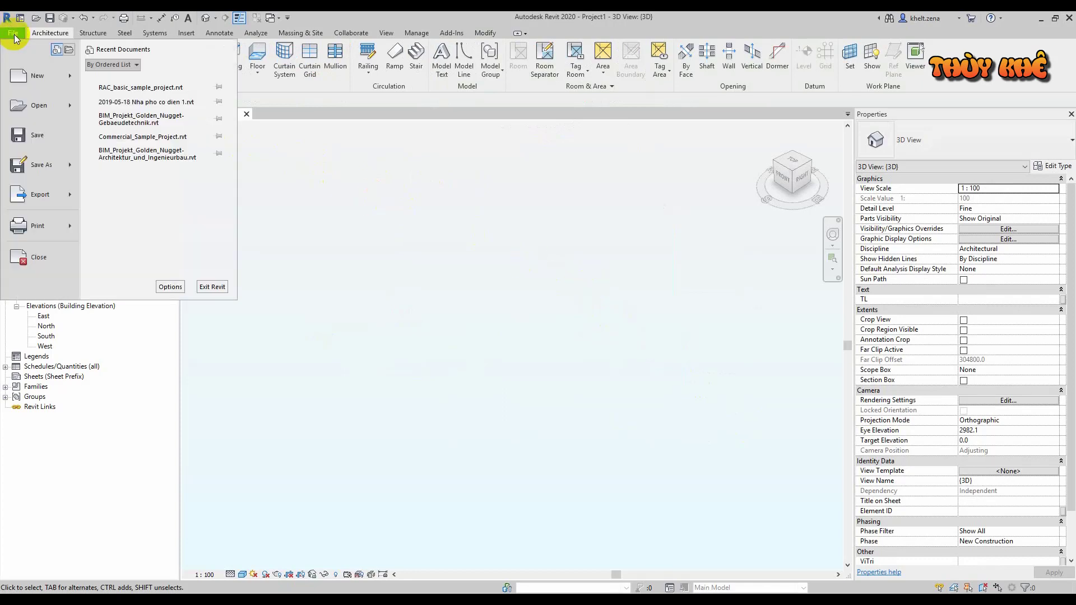
click(57, 170)
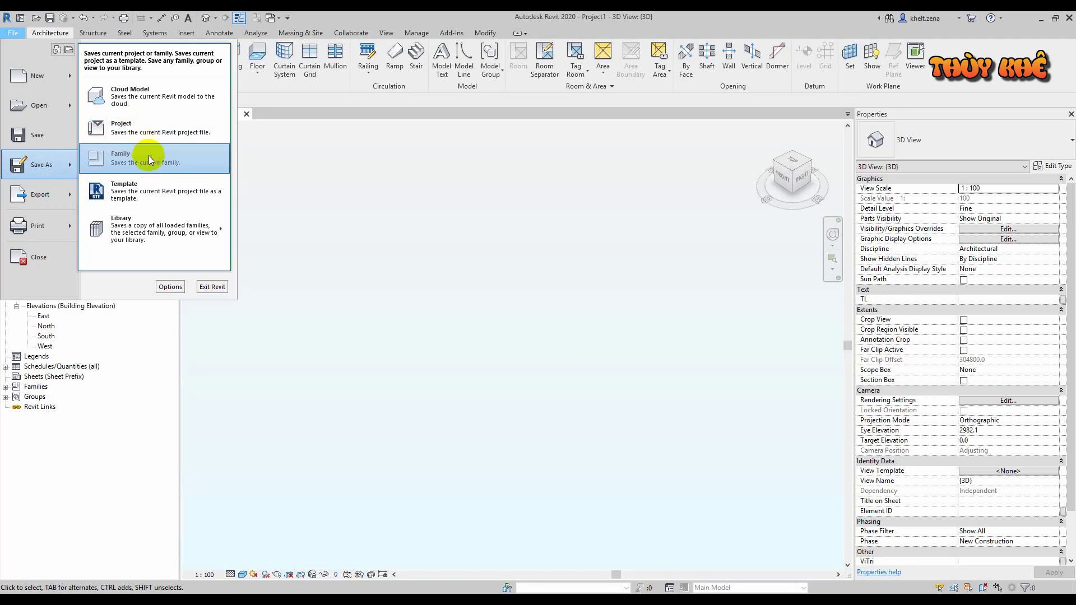
click(193, 190)
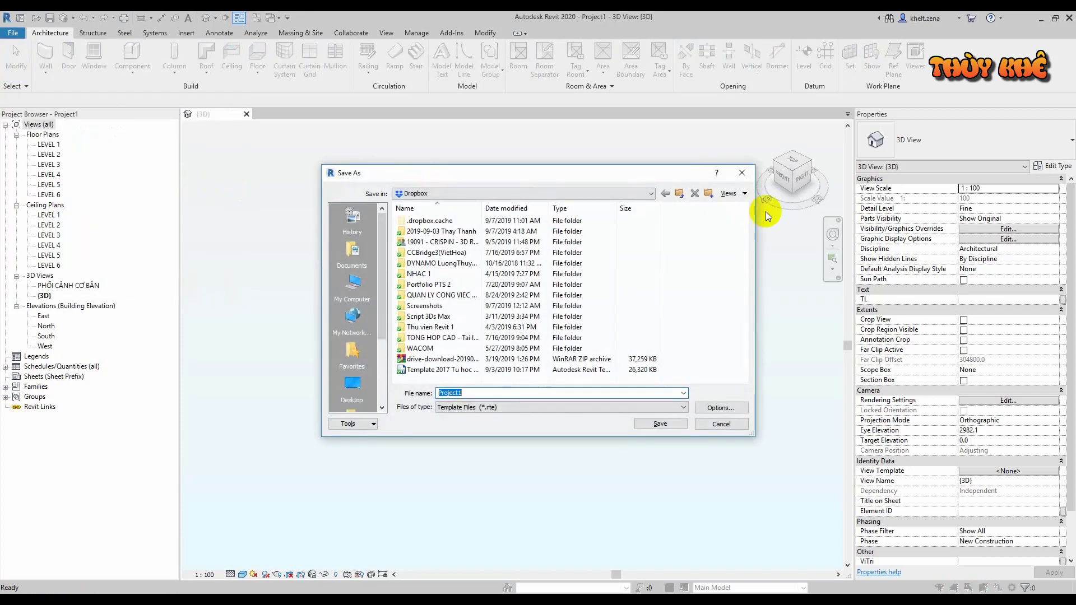
click(550, 369)
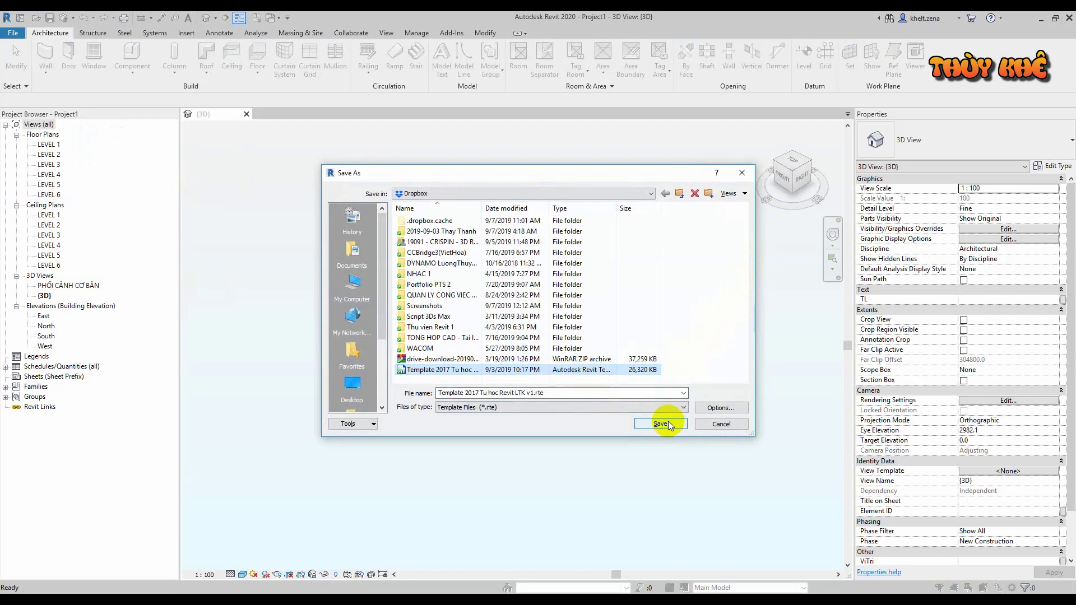
Change the year to 2020 and save as Template 2020 Tu hoc Revit LTK v1.rte
click(483, 393)
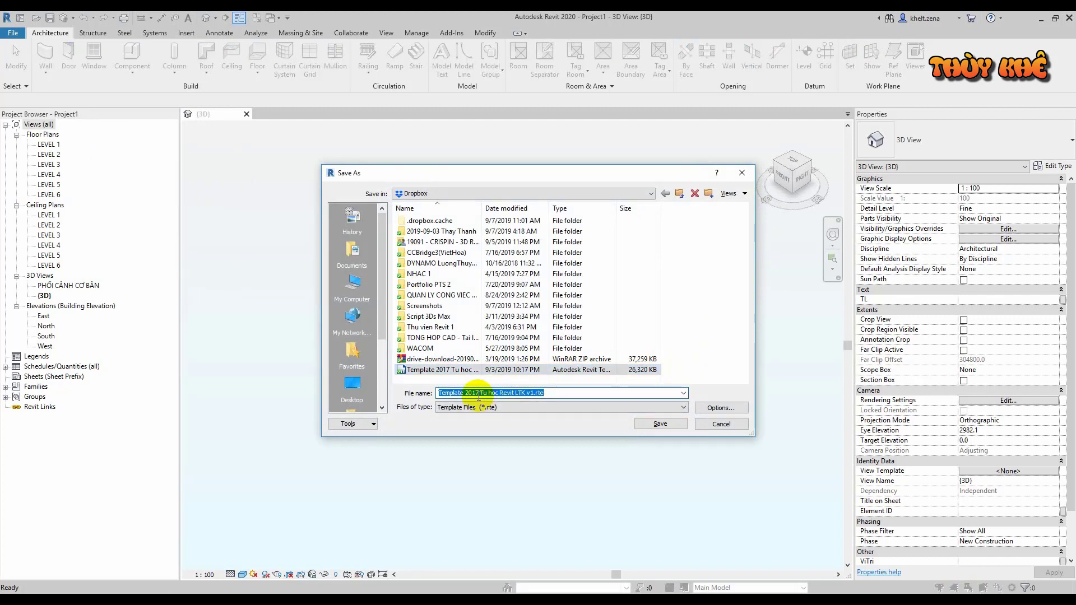
double_click(470, 394)
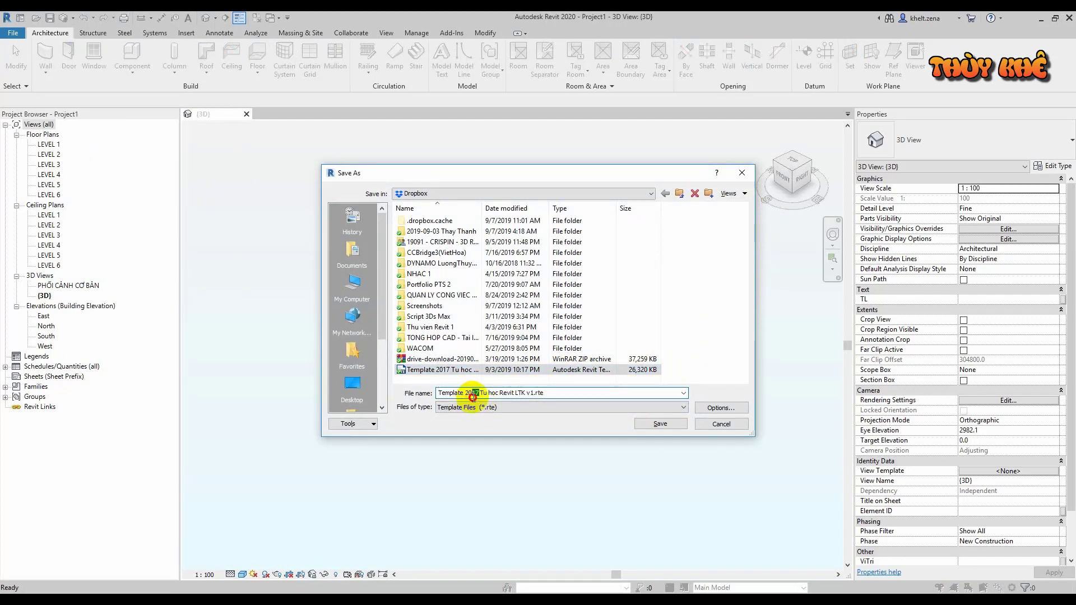
text(2020)
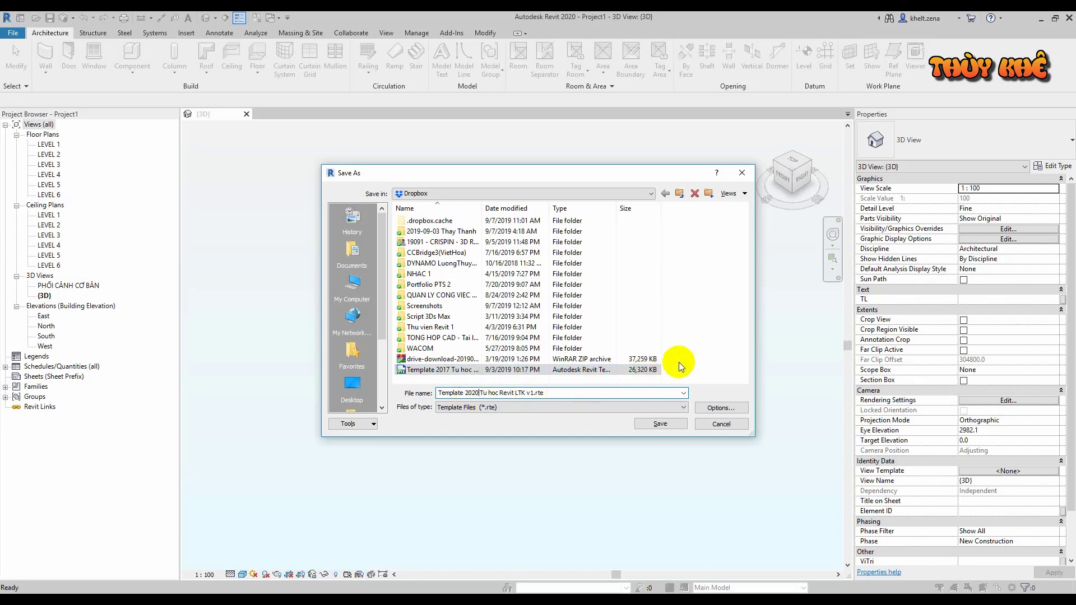
click(718, 351)
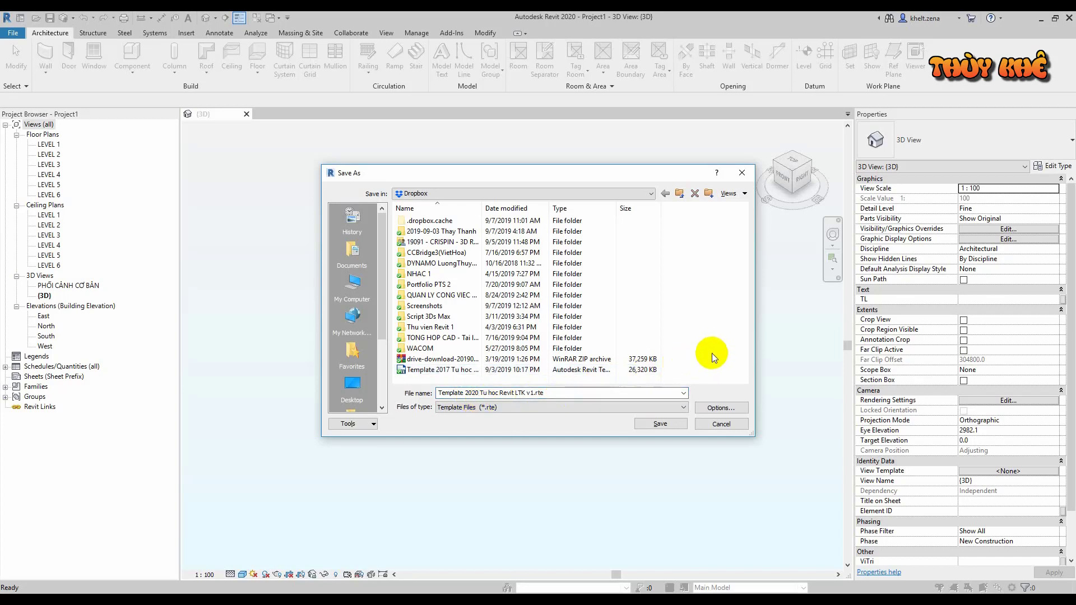
click(672, 424)
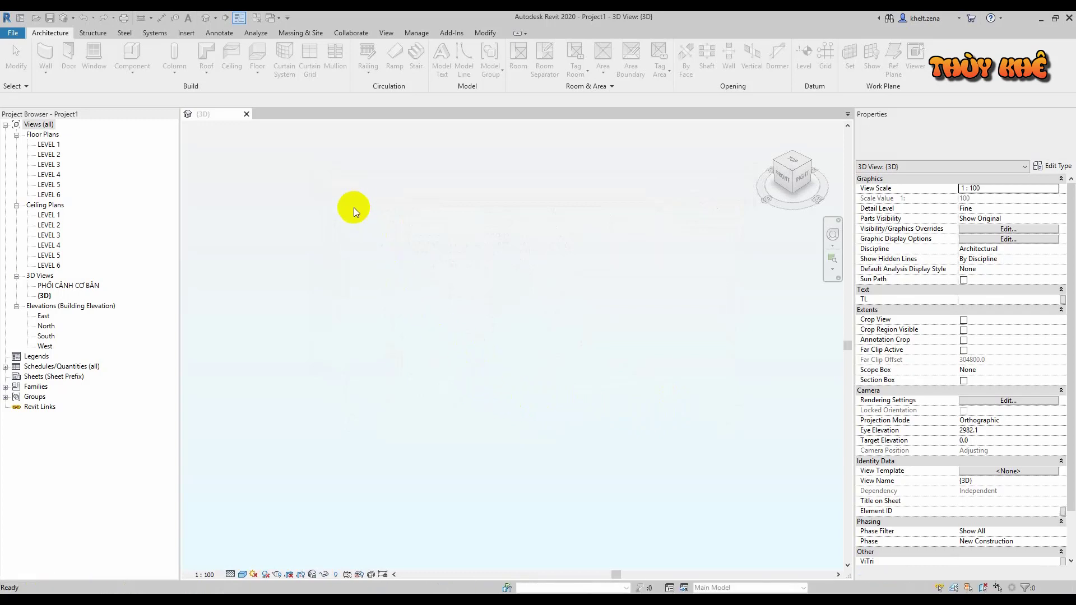
Close the {3D} project, start a new project from the 2017 template, and cancel its upgrade
click(247, 114)
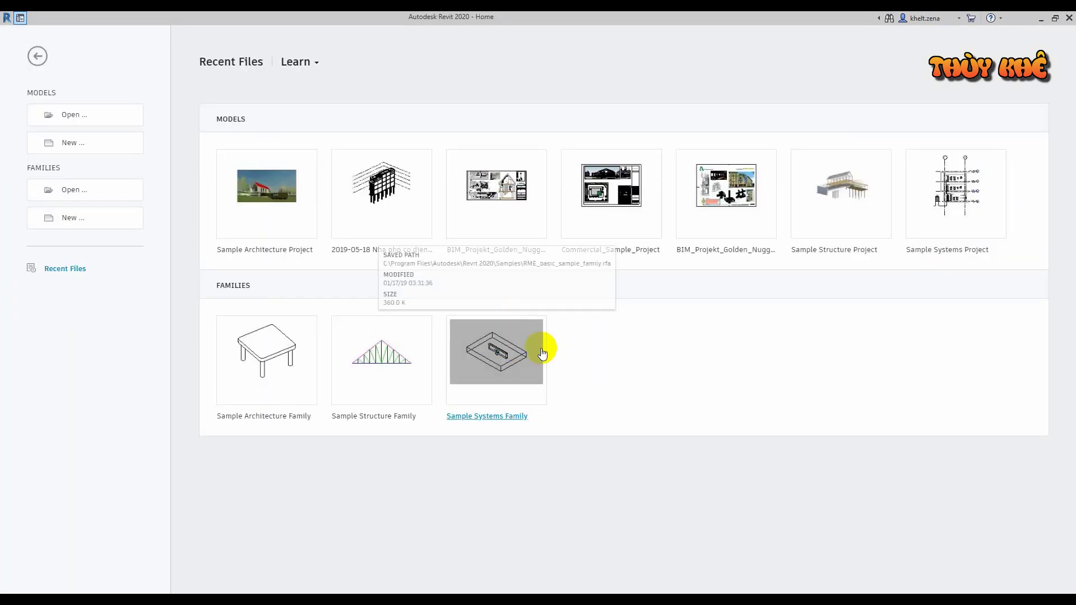
key(ctrl+n)
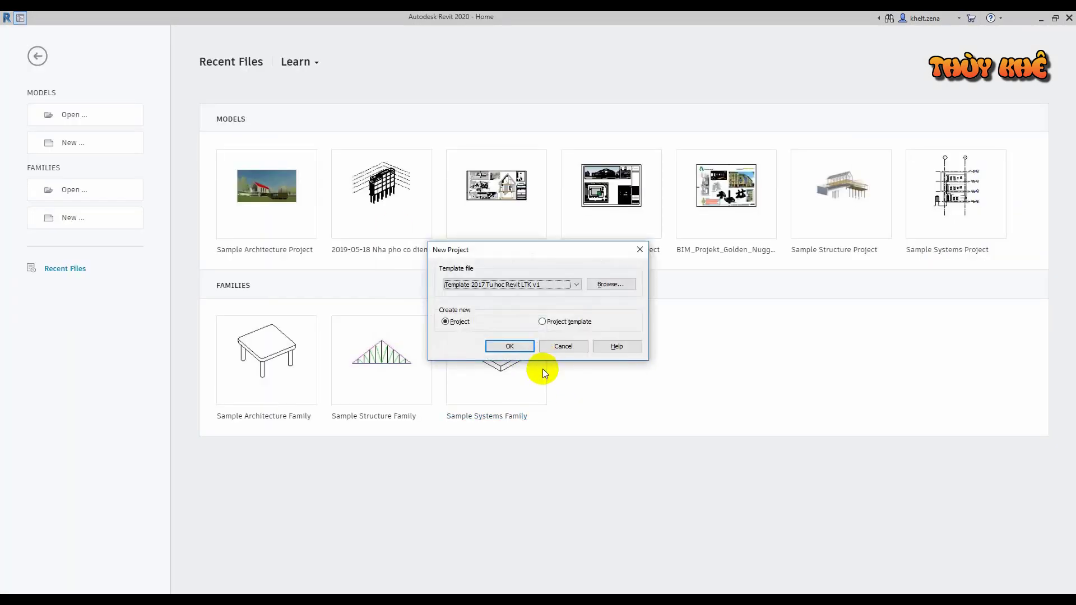
key(Return)
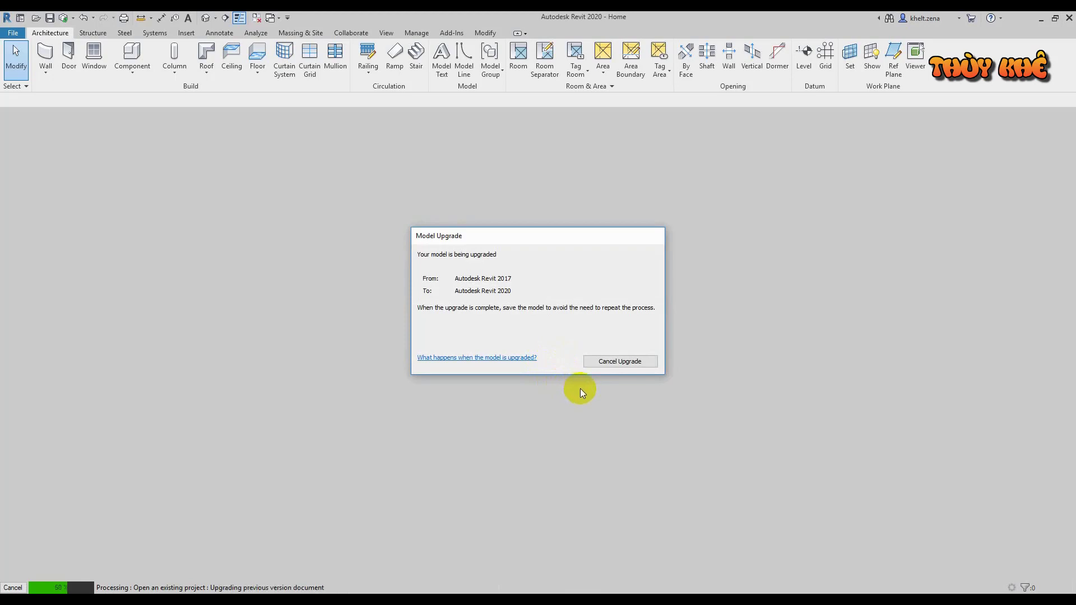
click(642, 364)
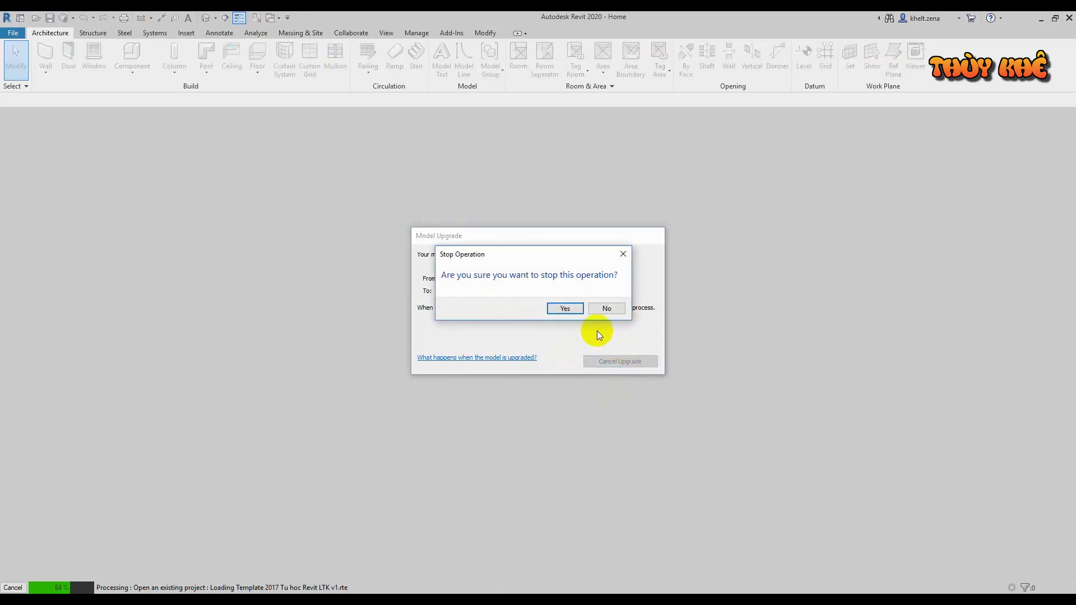
click(571, 310)
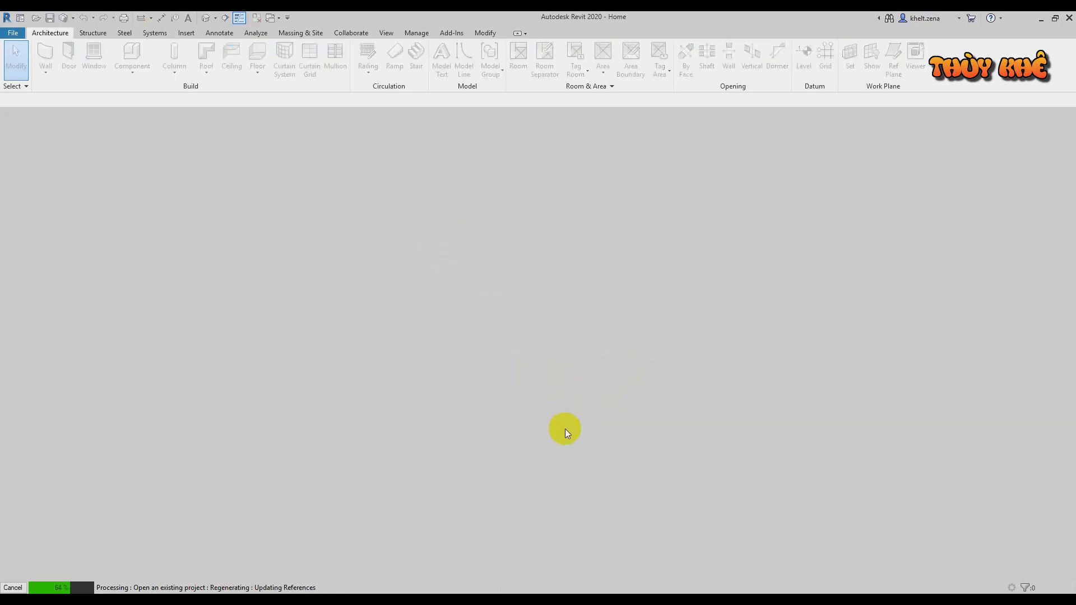
click(602, 308)
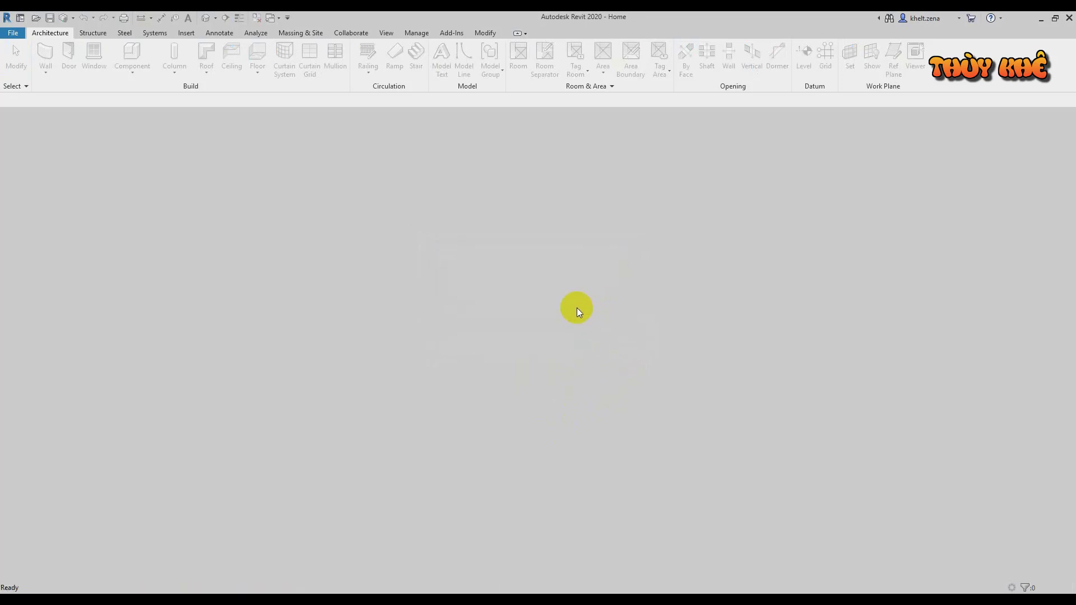
Point the first project template entry in File Locations to Template 2020 Tu hoc Revit LTK v1.rte
click(12, 32)
click(169, 284)
click(448, 193)
click(654, 167)
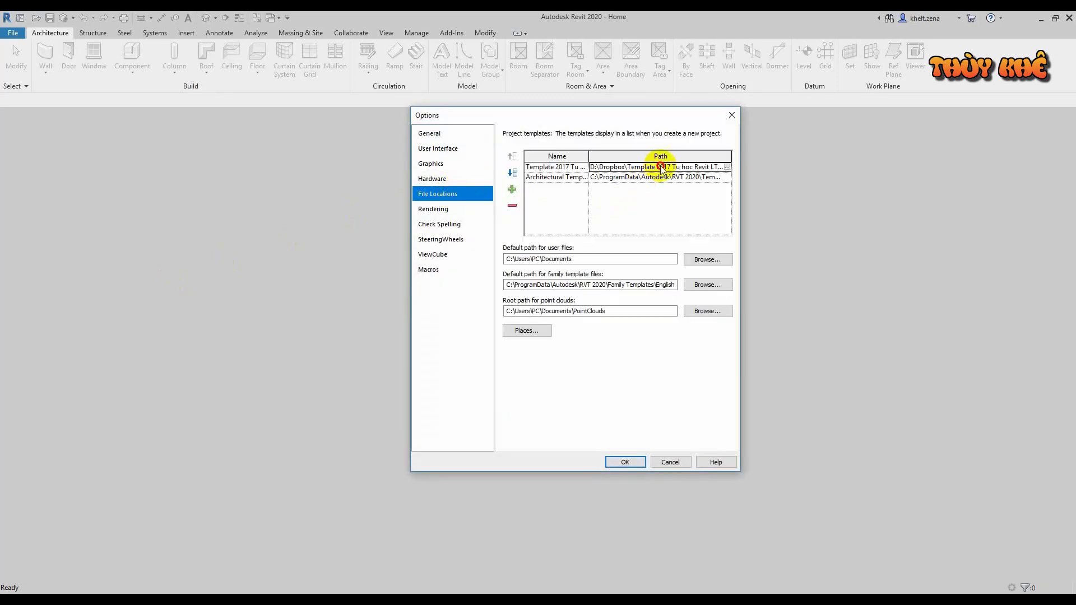
click(728, 166)
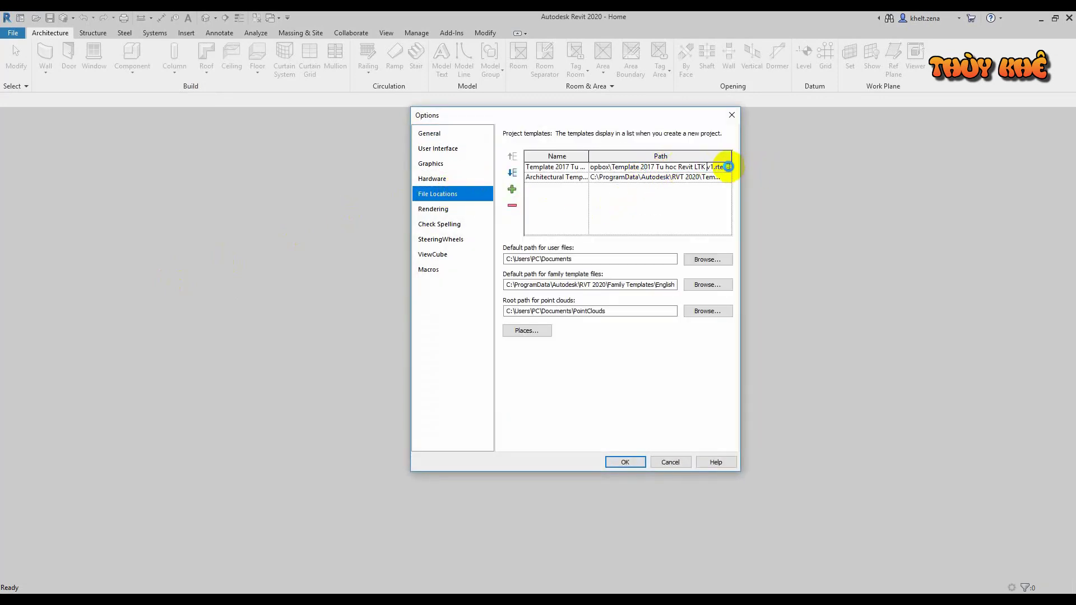
drag(650, 287, 654, 307)
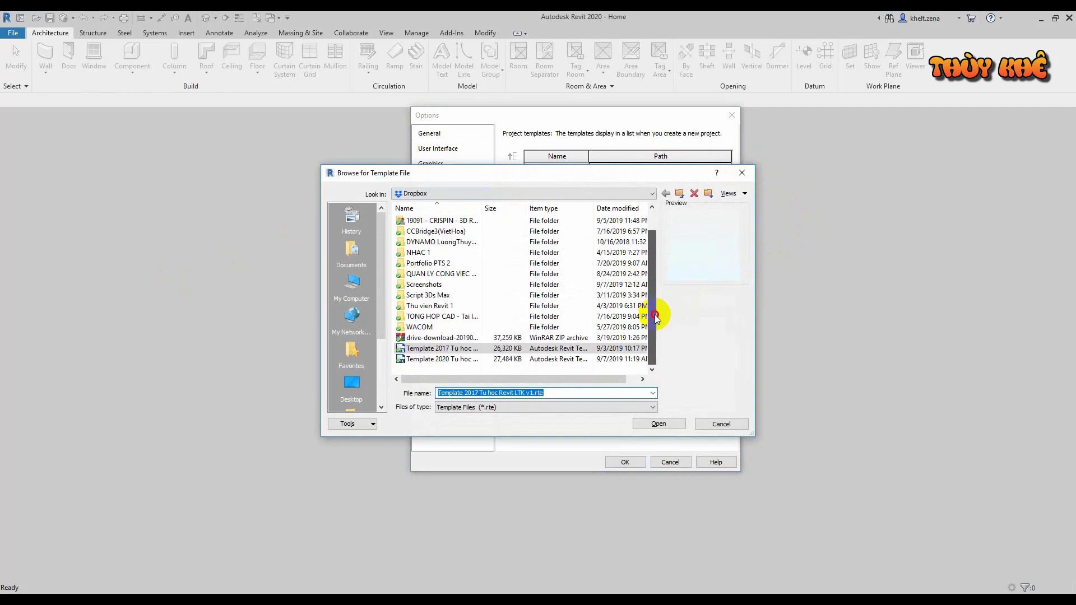
click(487, 349)
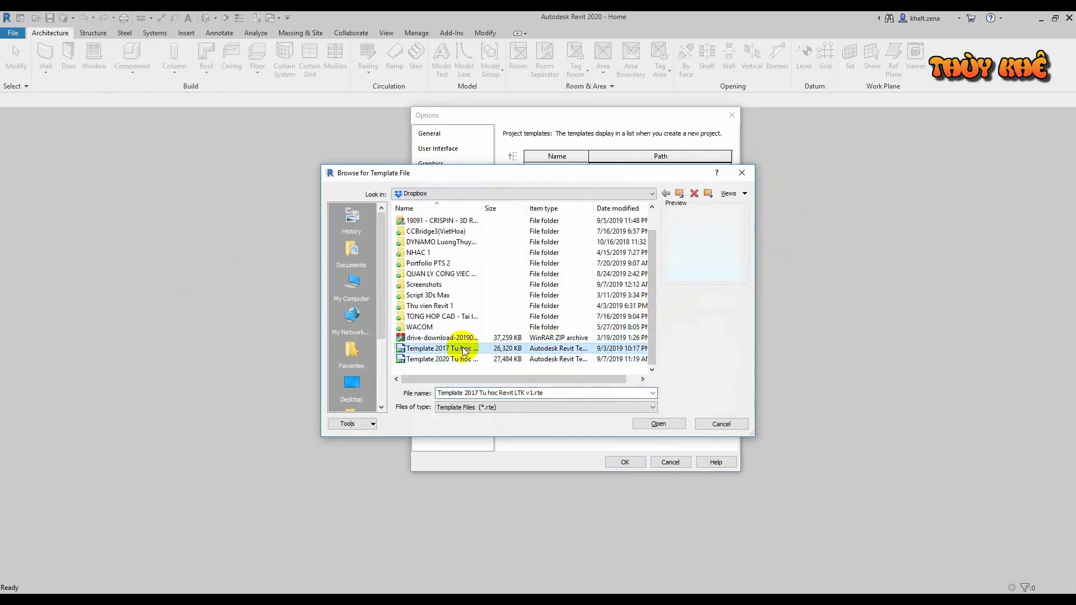
click(468, 358)
click(657, 425)
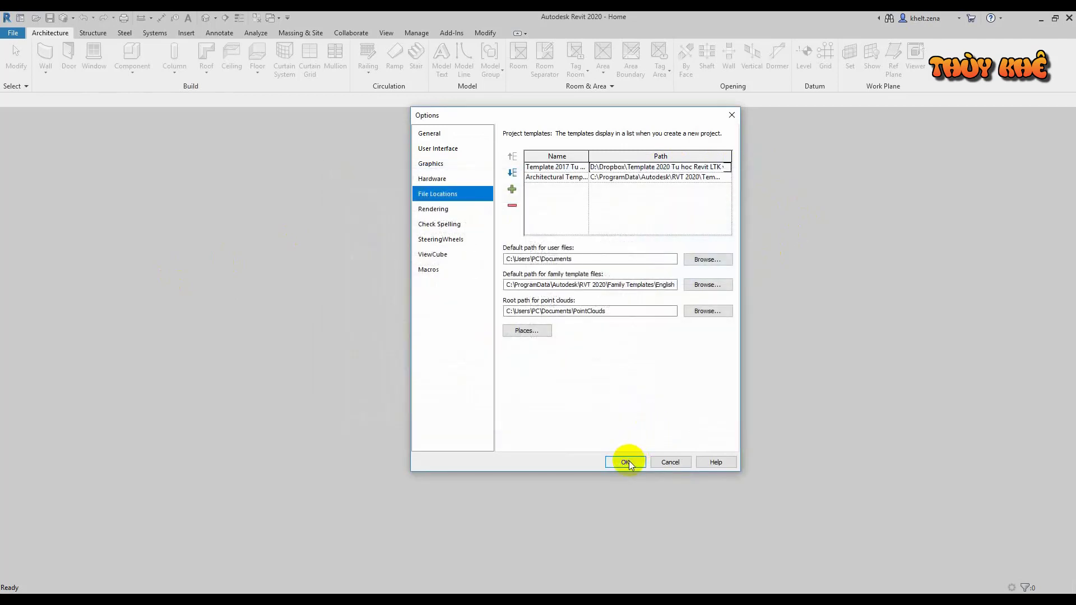
Rename the template entry from 2017 to 2020 and confirm the File Locations changes
click(560, 167)
drag(568, 167, 600, 169)
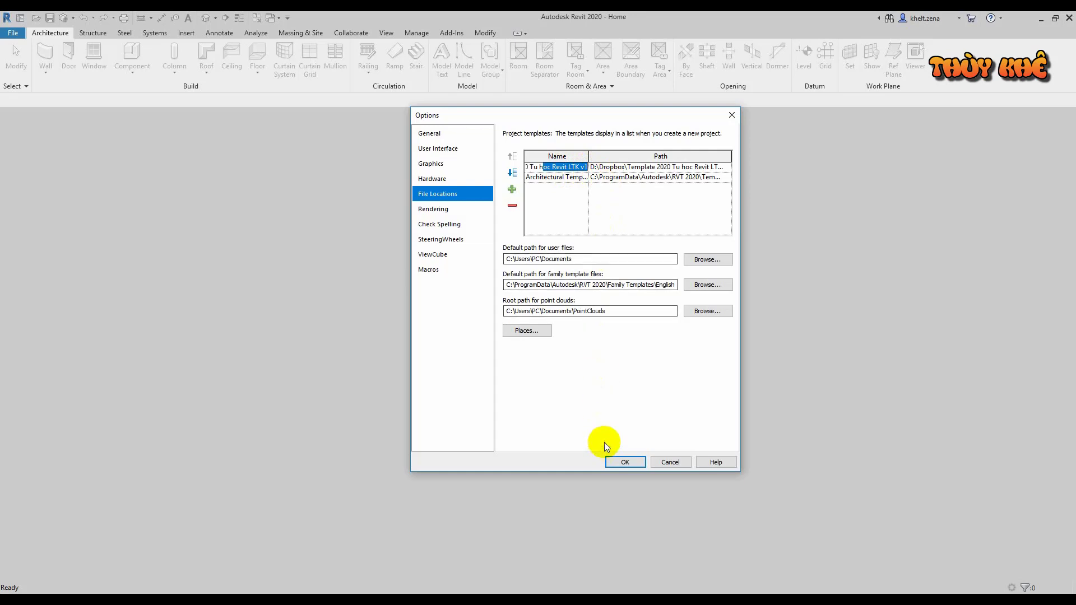
click(624, 461)
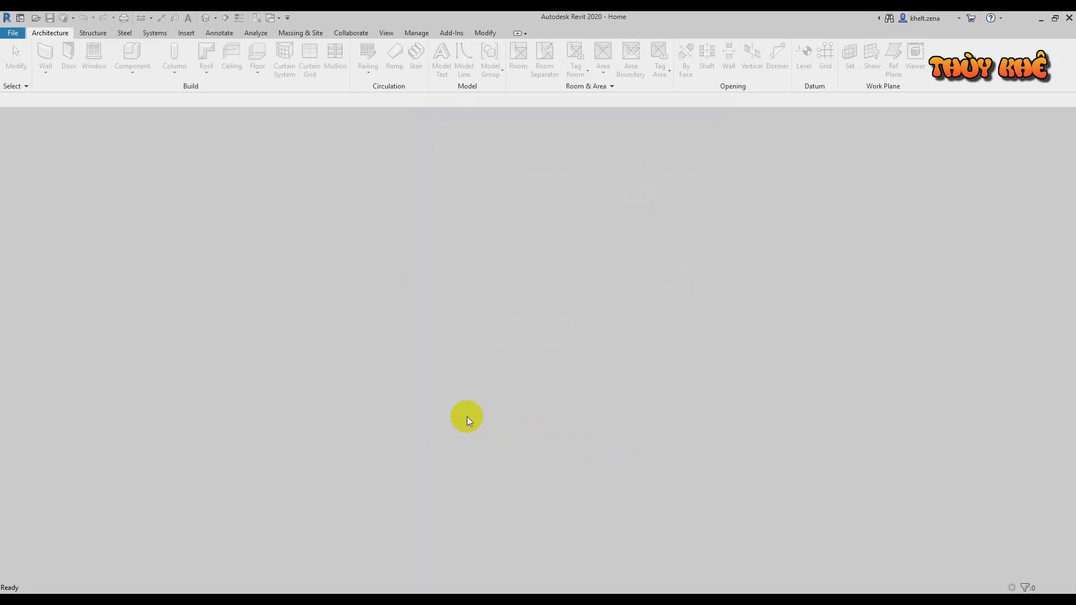
key(ctrl+n)
Create a new project from the default template, close it, and create another one
key(Return)
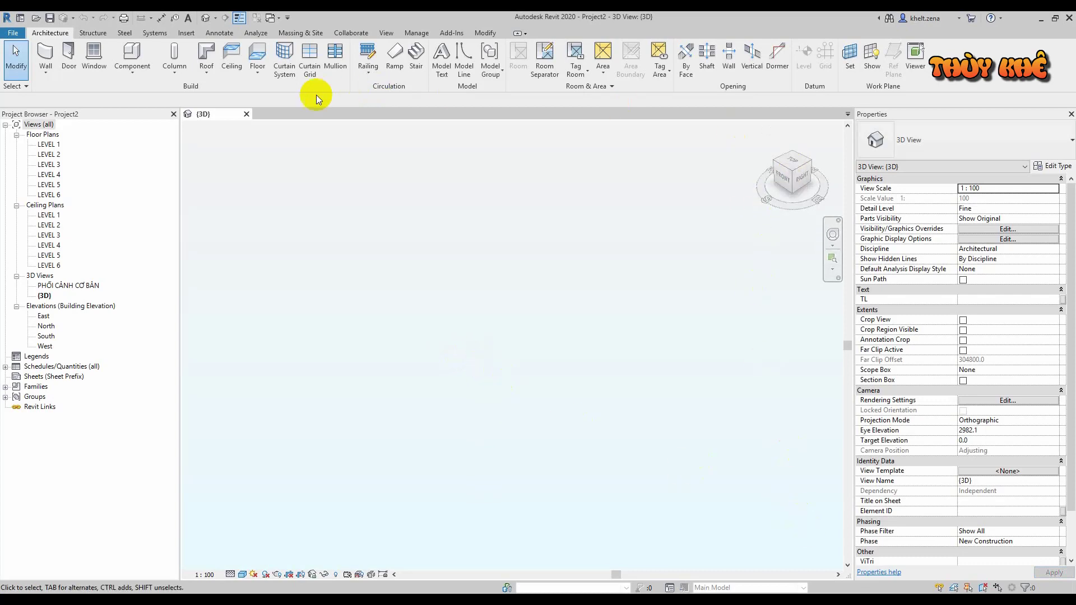
click(245, 114)
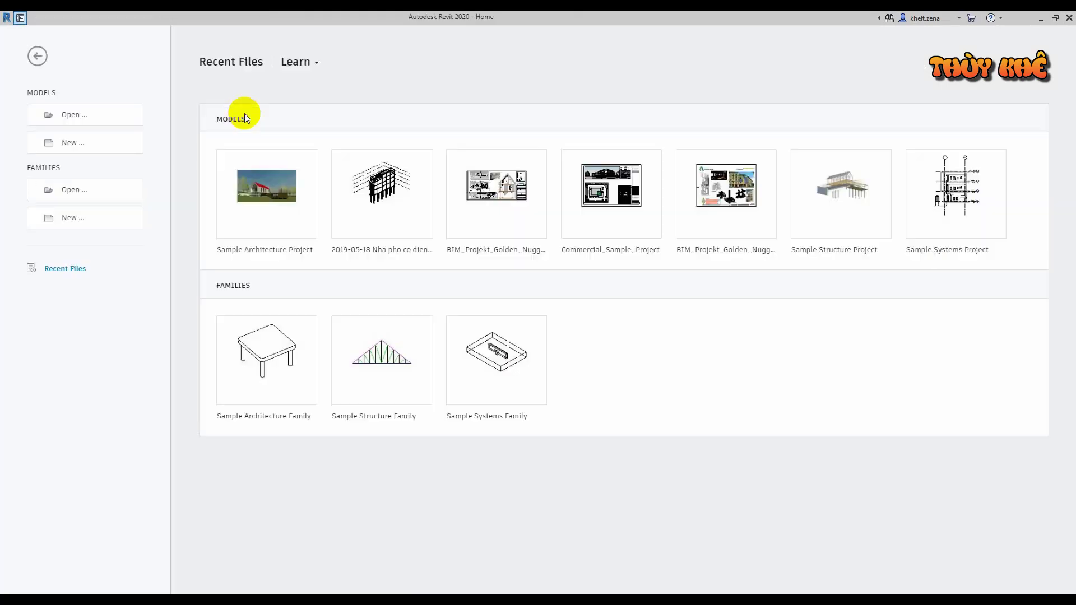
key(ctrl+n)
click(490, 344)
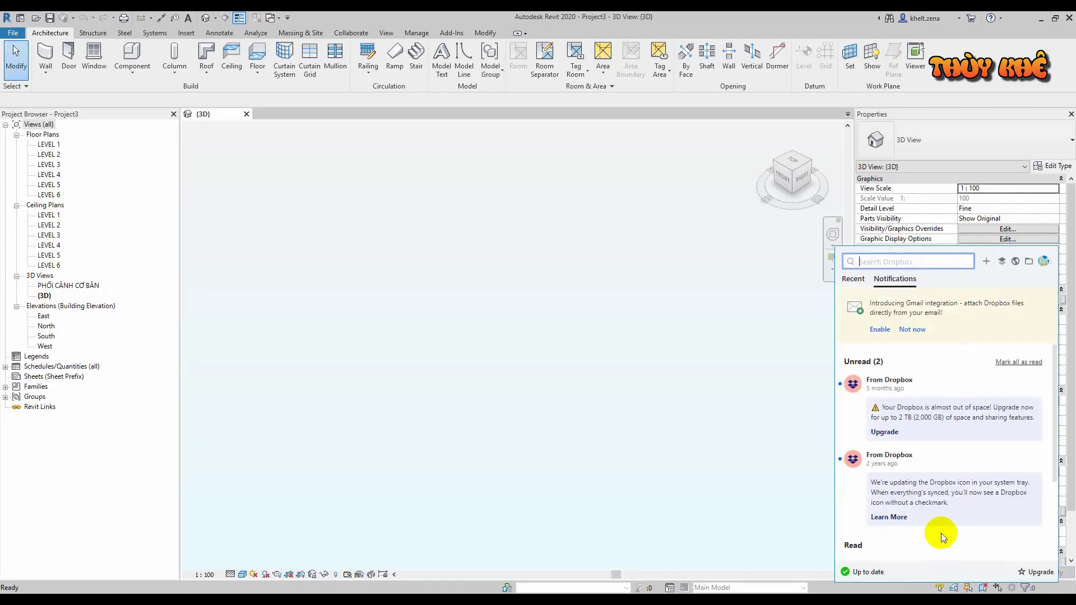
Check the Template 2020 .rte file in the Dropbox templates folder, then return to Revit
click(1029, 262)
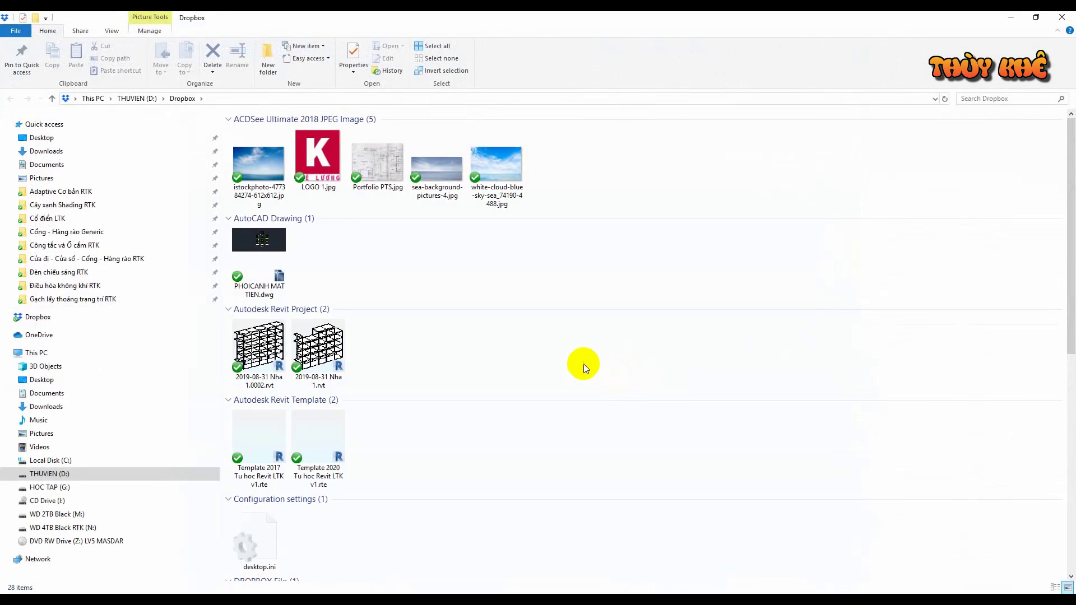
click(271, 429)
click(321, 438)
click(456, 449)
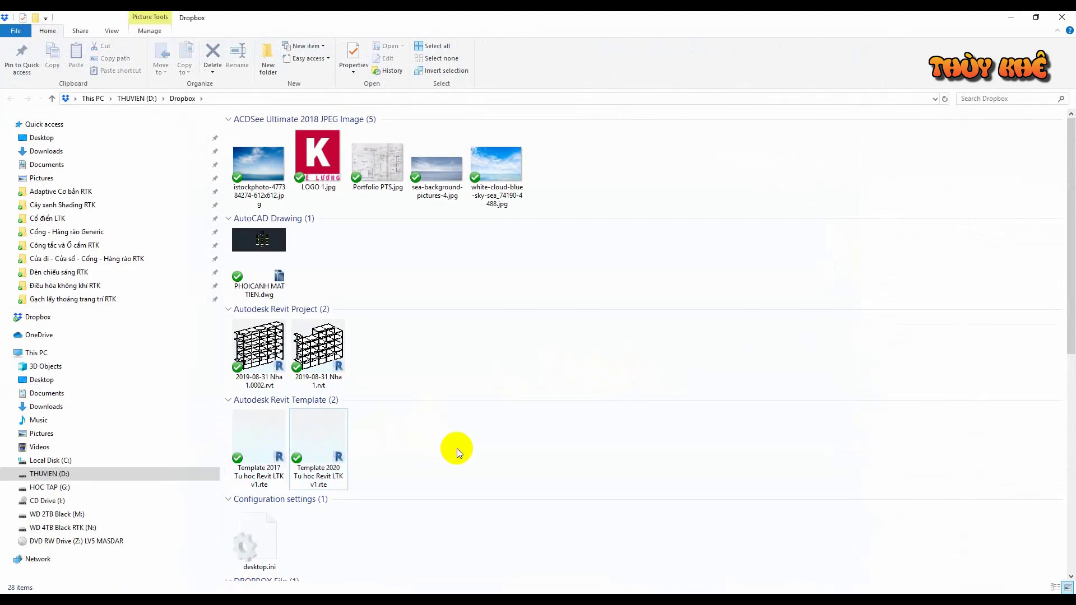
key(alt+Tab)
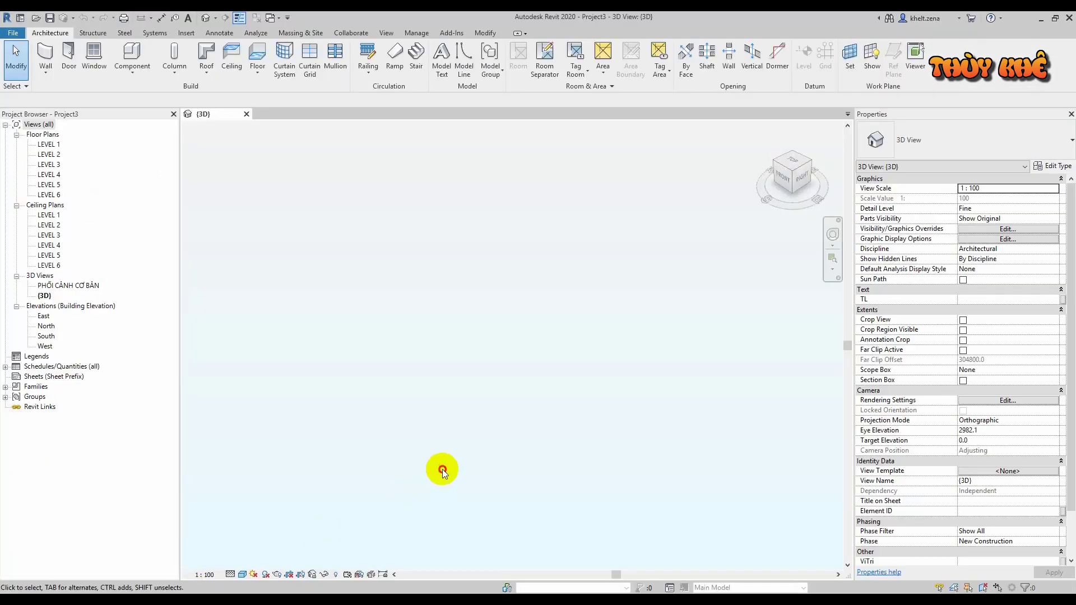
Turn off the mechanical, electrical and piping Systems tools in User Interface options
click(12, 32)
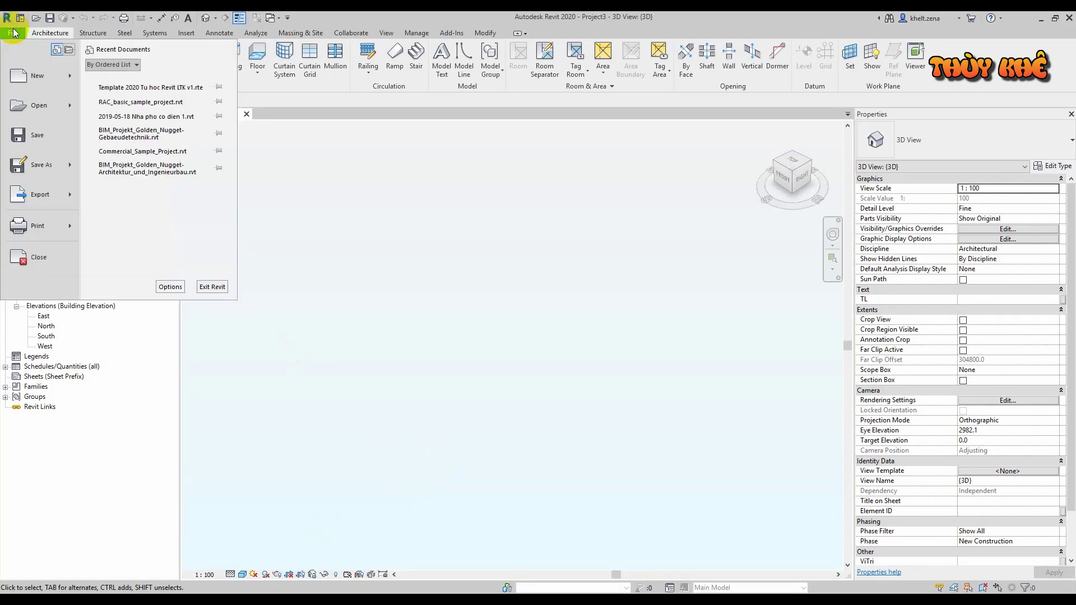
click(162, 287)
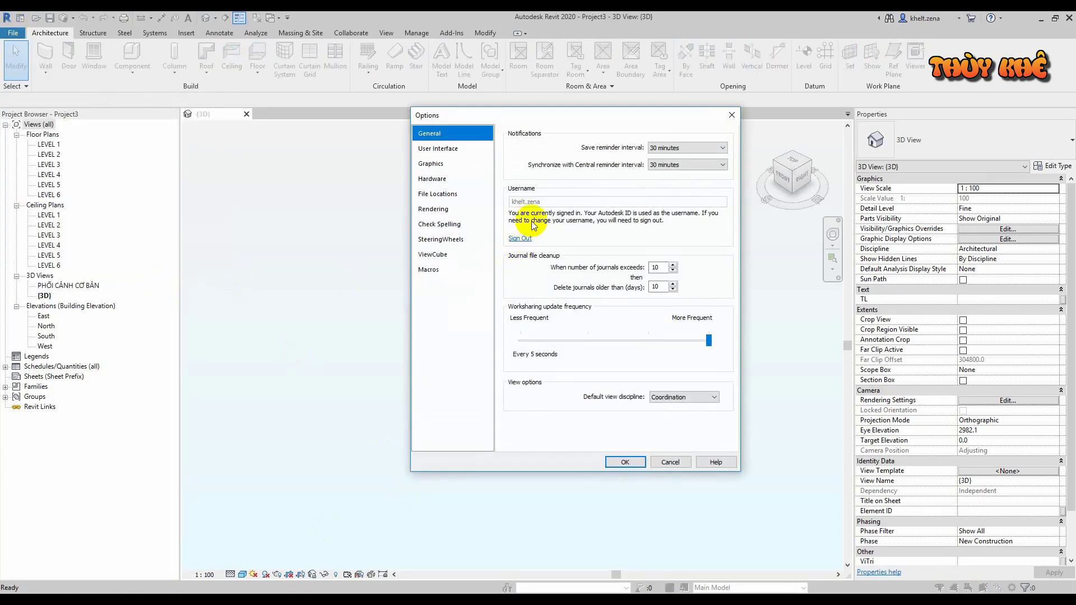
click(458, 149)
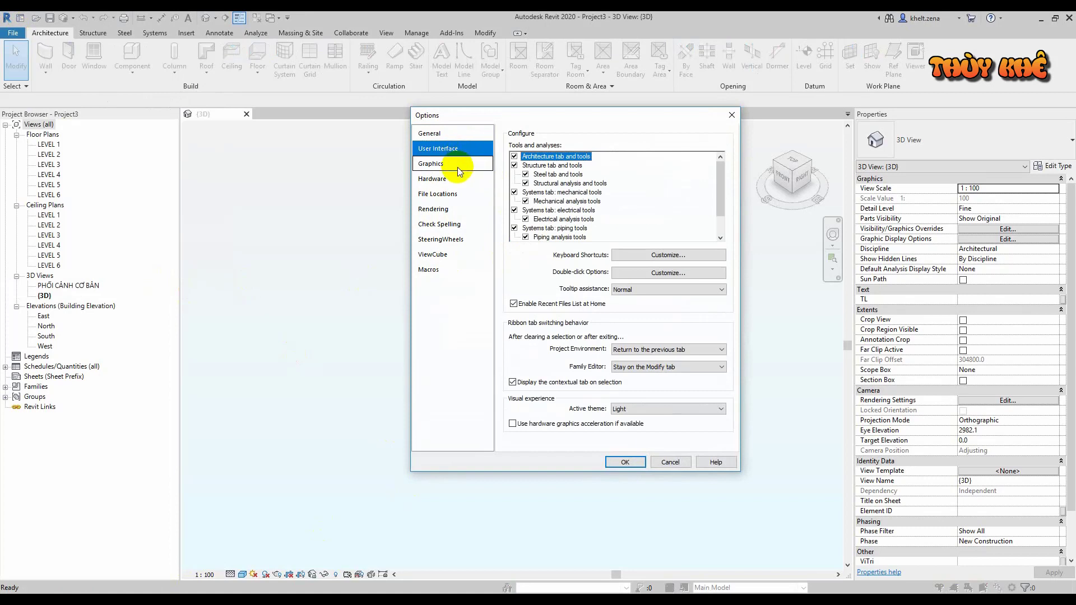
drag(721, 176, 722, 160)
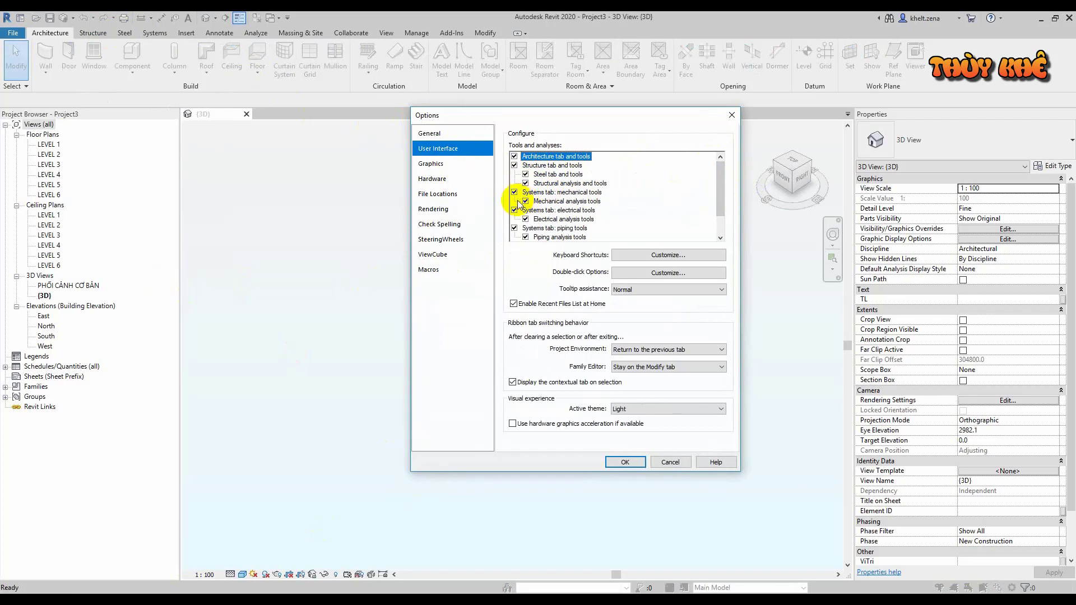
scroll(519, 202, down, 1)
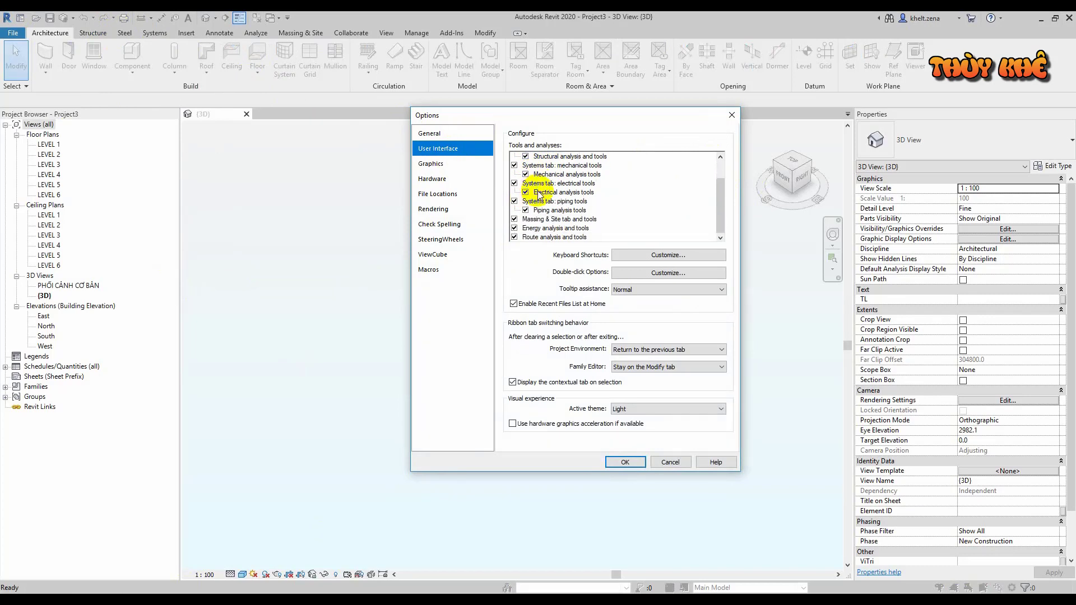
scroll(524, 196, up, 1)
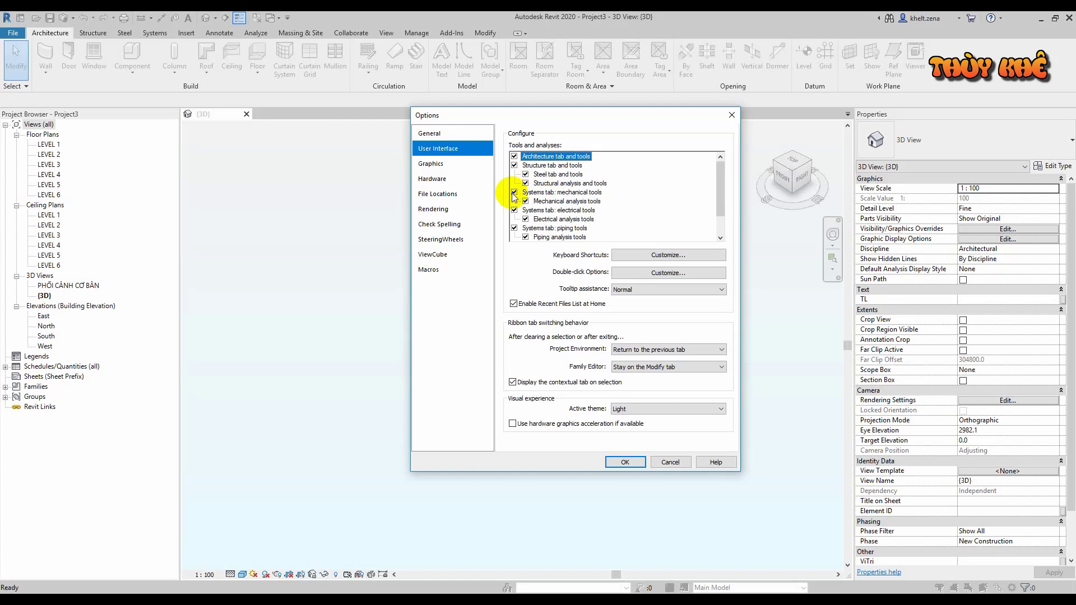
click(514, 192)
click(514, 228)
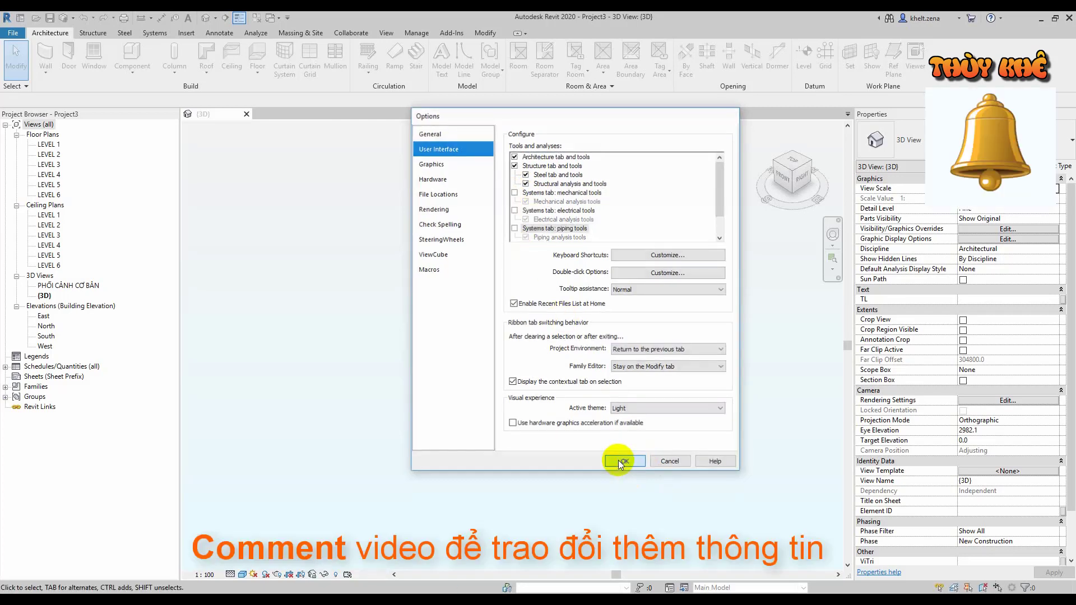
click(620, 462)
Re-enable the mechanical, electrical and piping Systems tools and open Keyboard Shortcuts customization
click(12, 32)
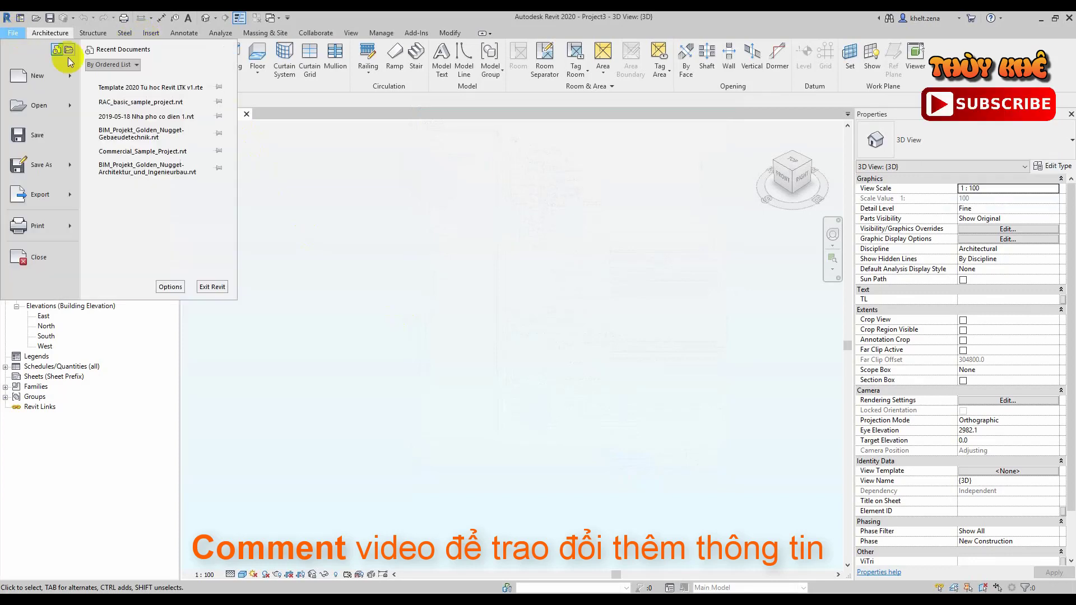
click(169, 287)
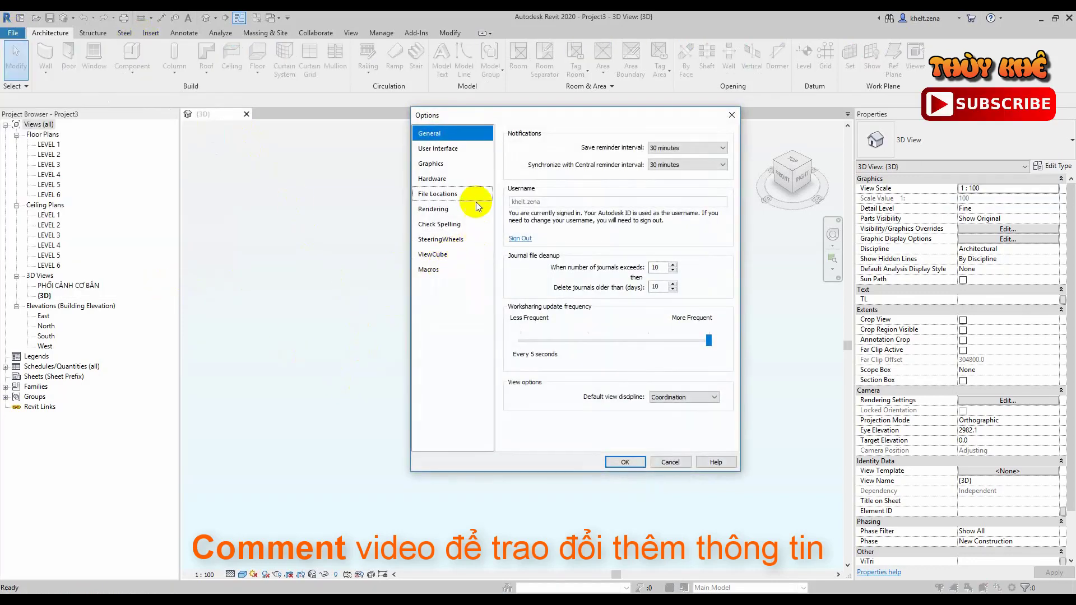
click(452, 147)
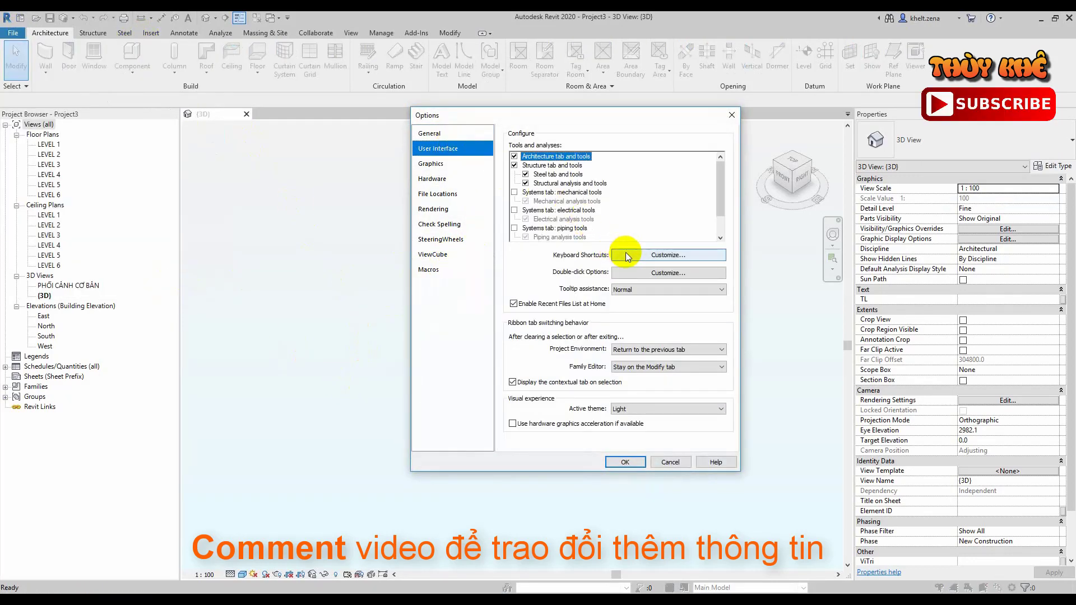
click(514, 192)
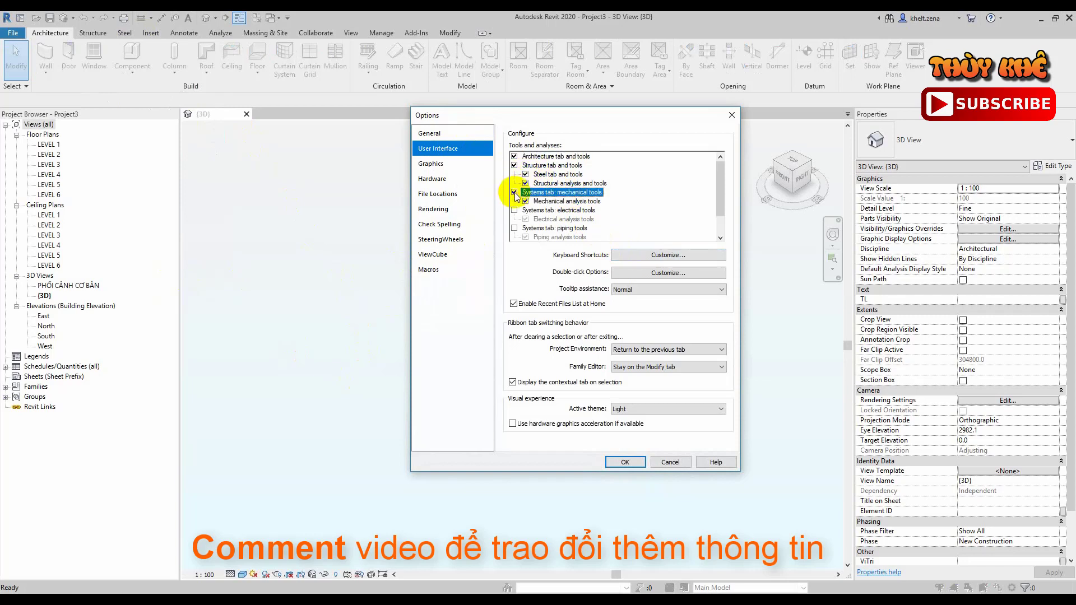
click(514, 228)
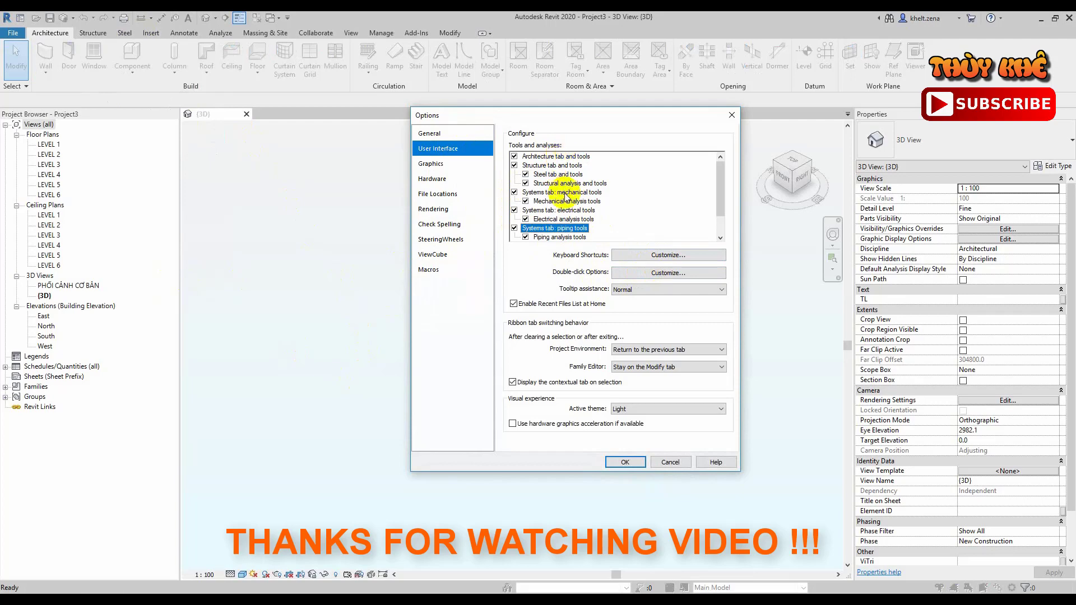
click(649, 257)
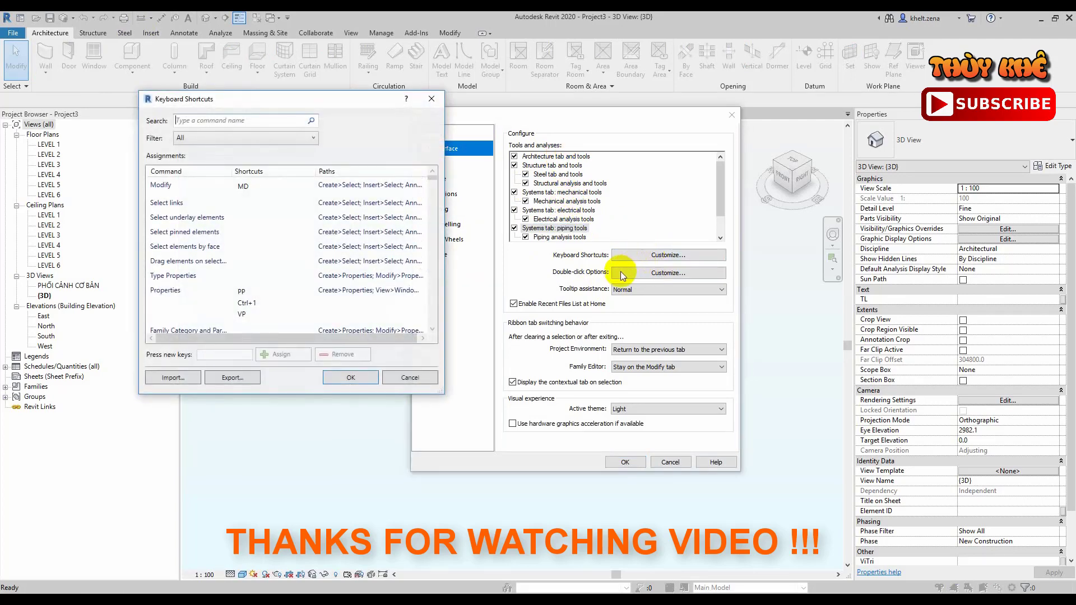